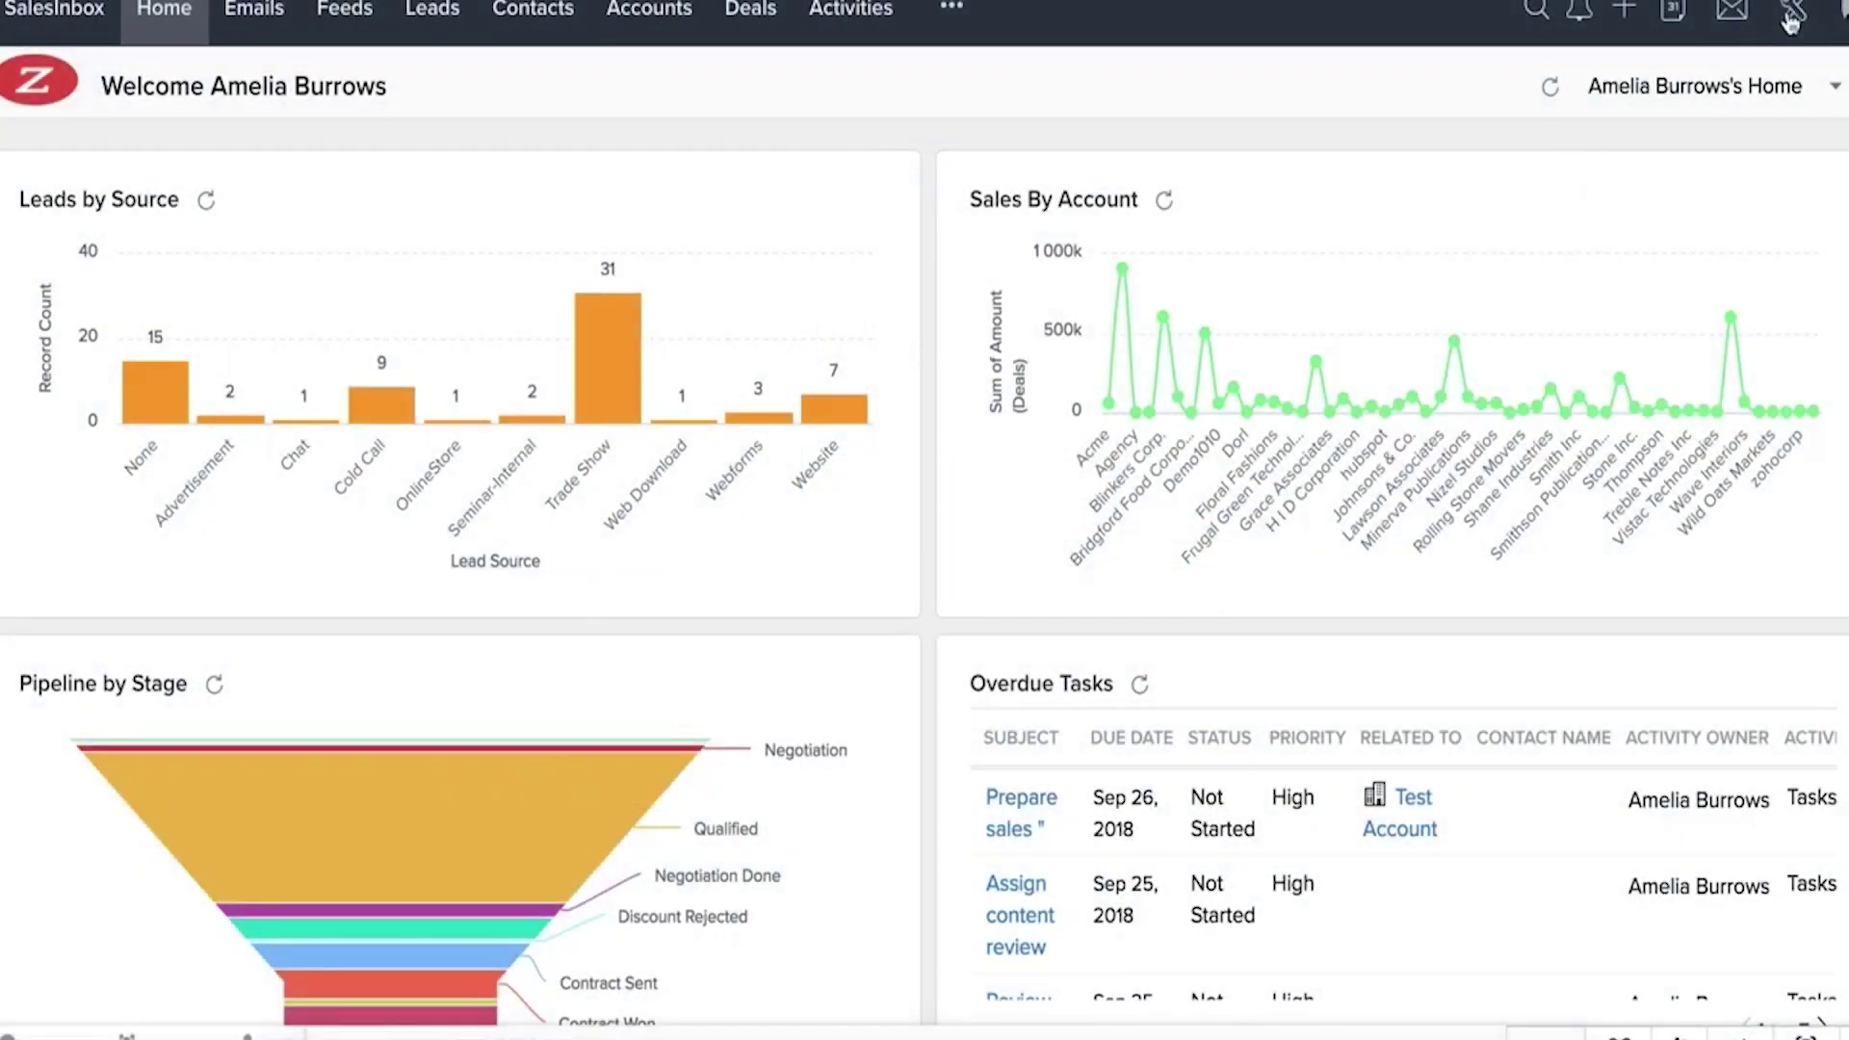
Step: Go from the home dashboard into Setup and open the Blueprint page
{"action": "left_click", "coordinate": [1788, 20]}
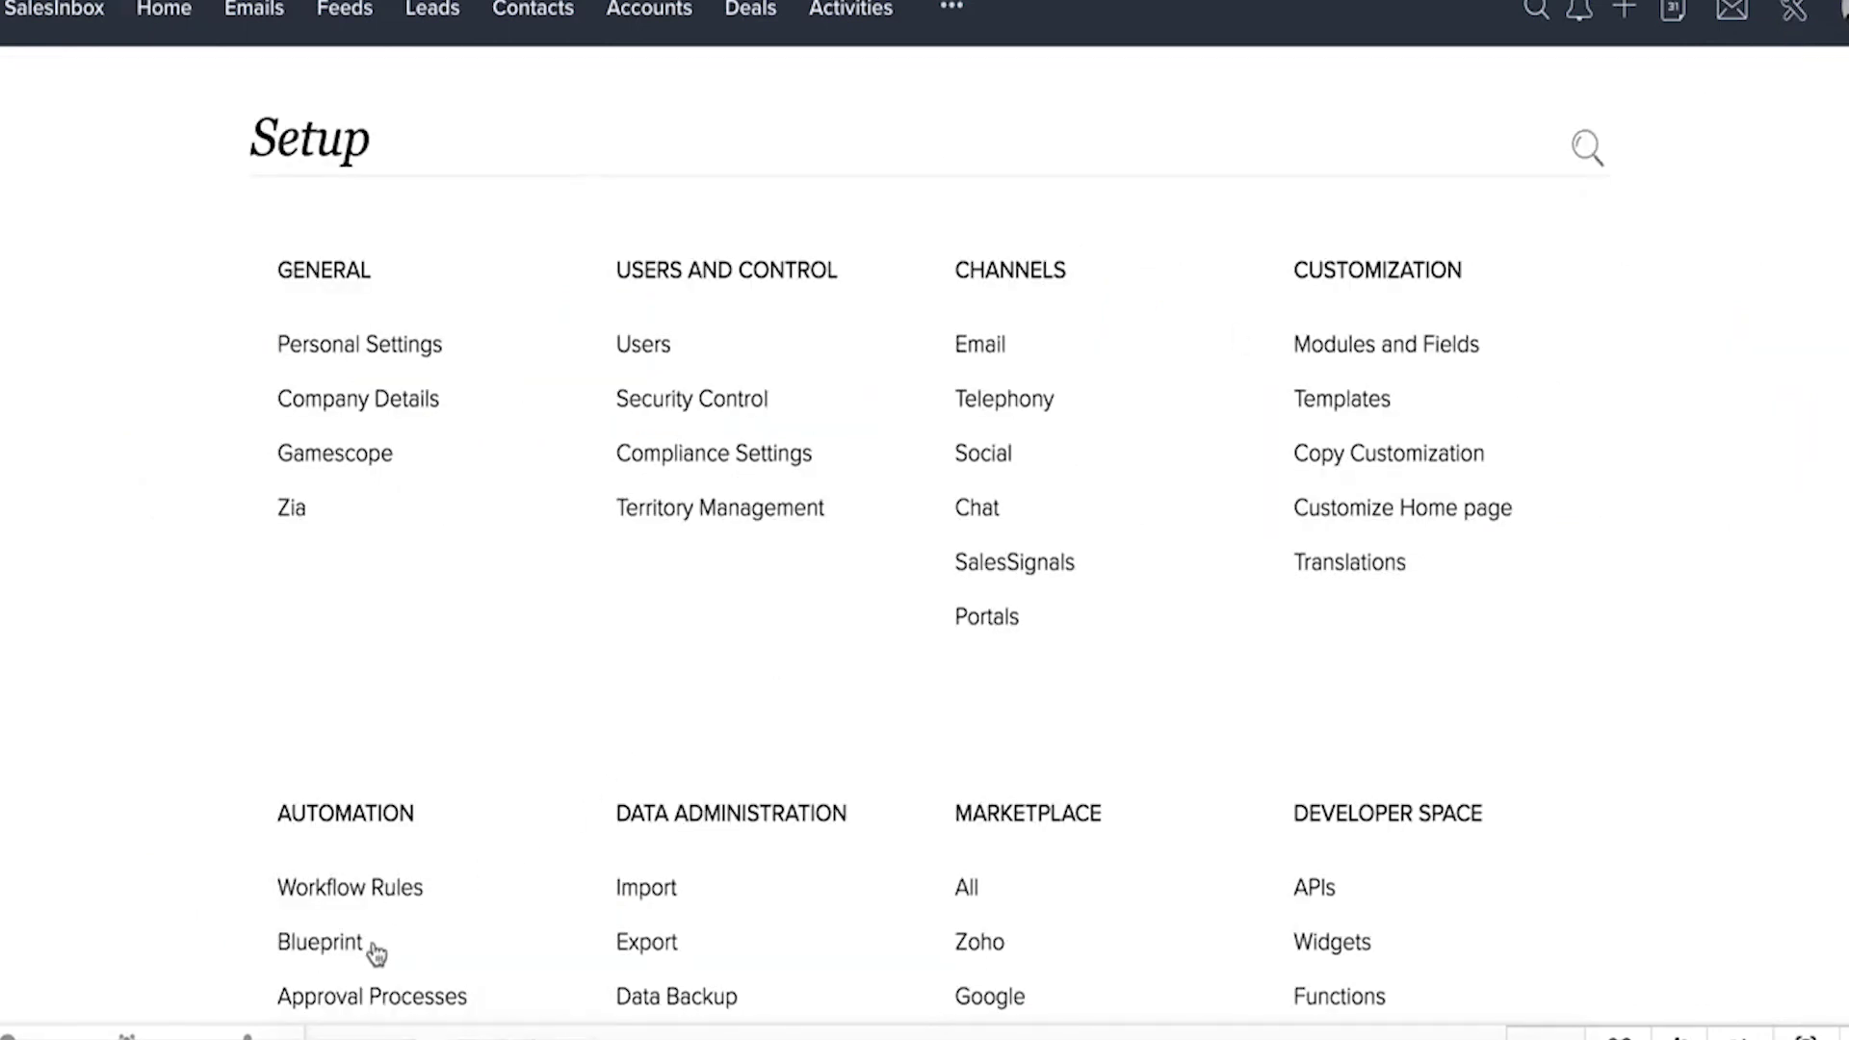
{"action": "left_click", "coordinate": [352, 950]}
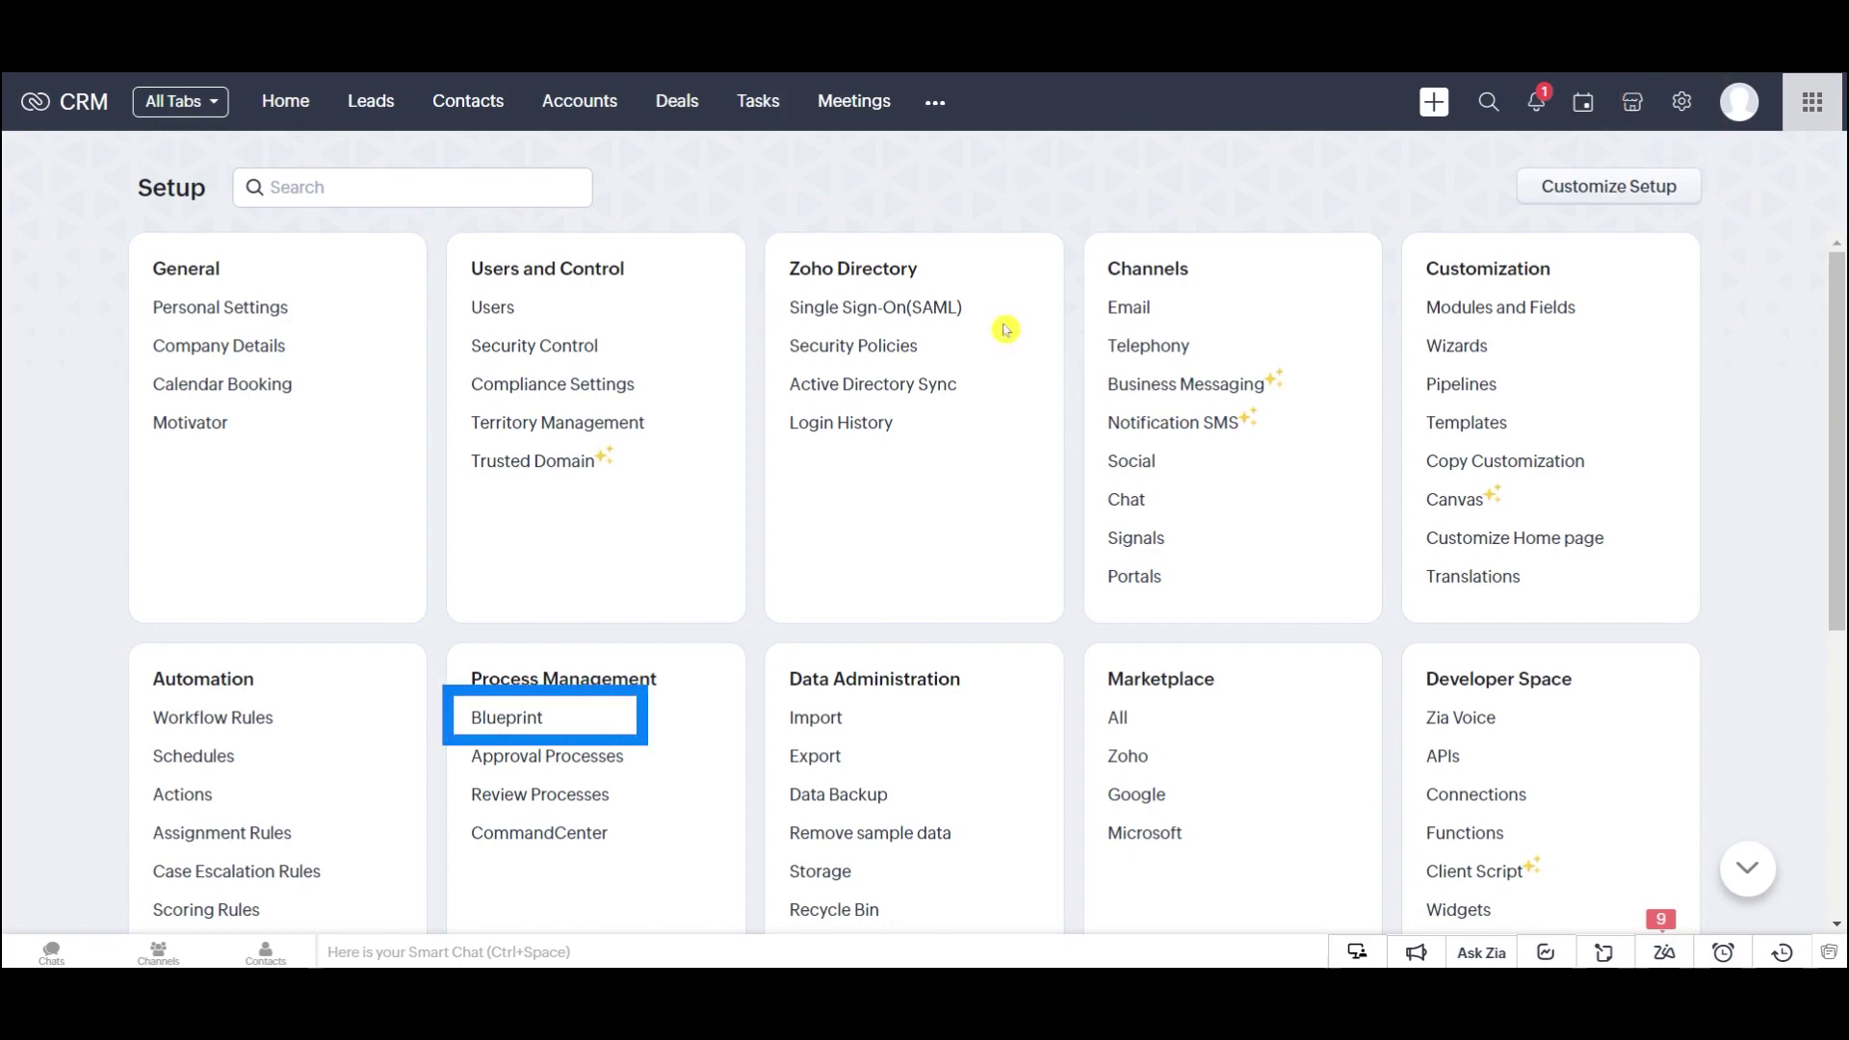
Step: Open the blueprint list and start a new blueprint
{"action": "left_click", "coordinate": [515, 724]}
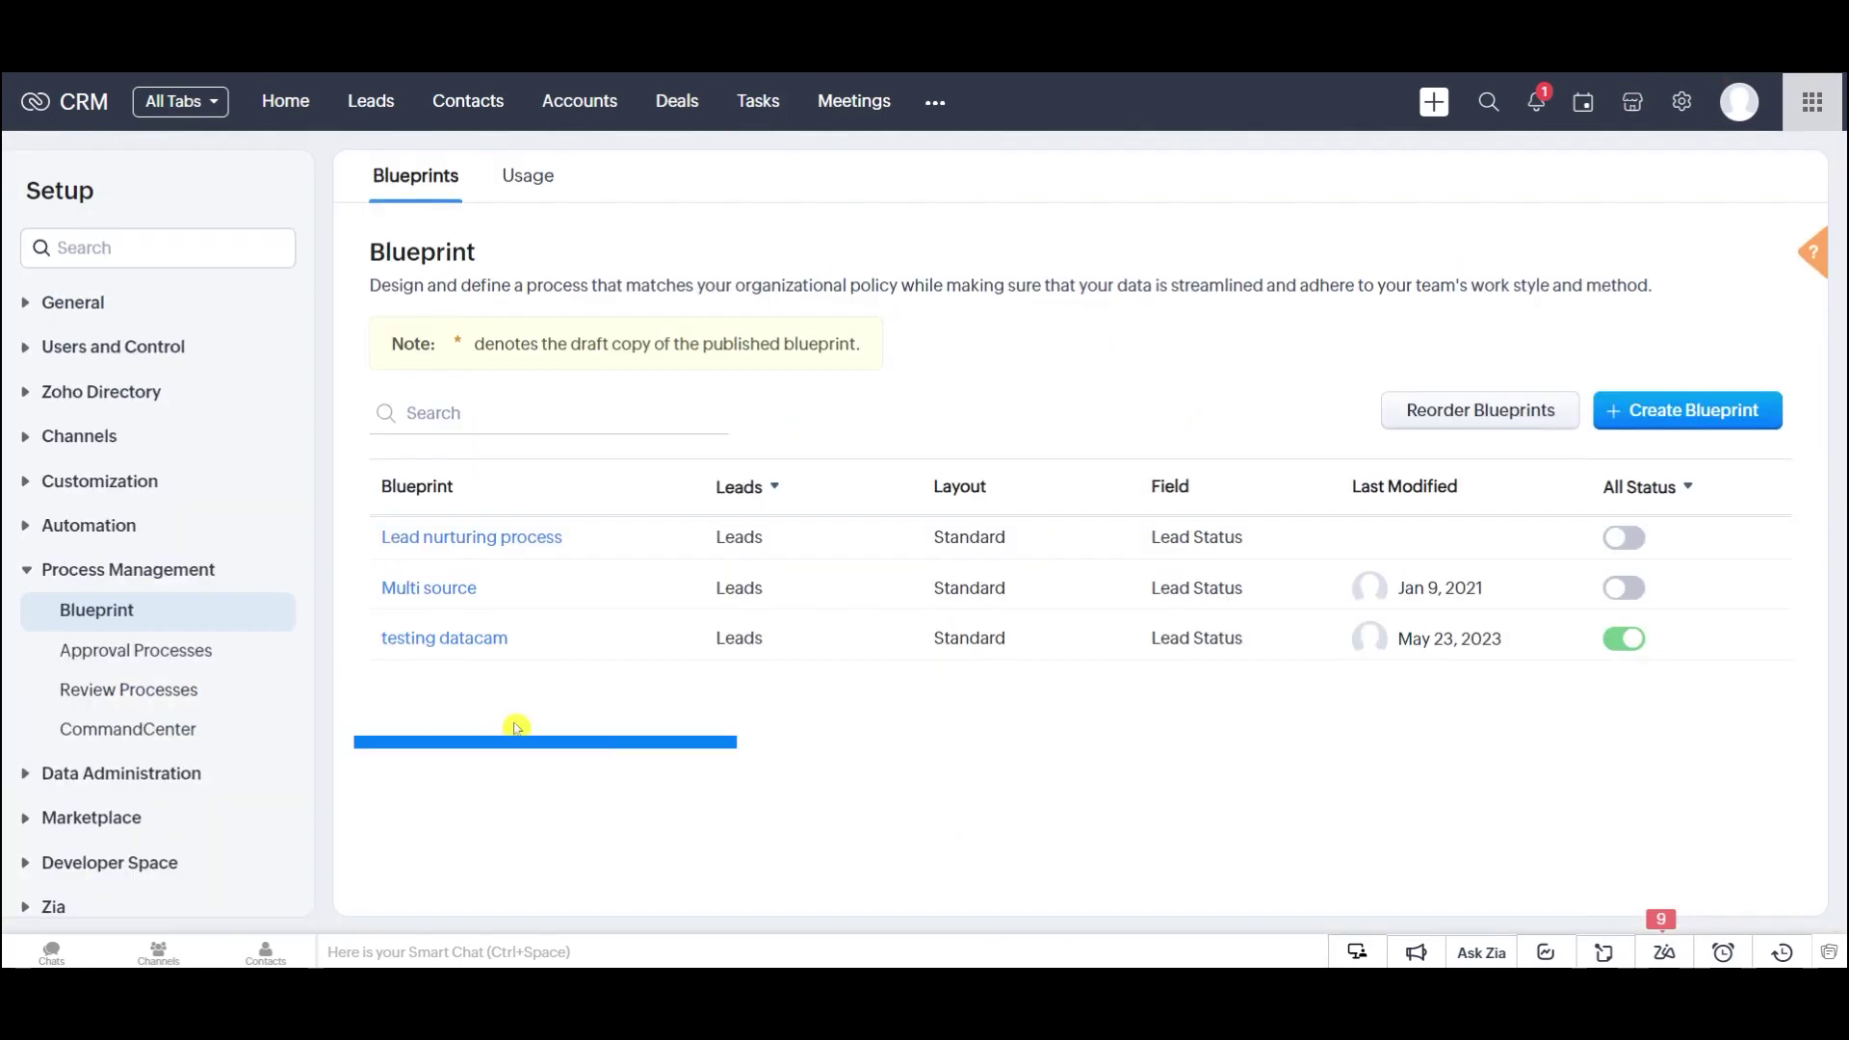
{"action": "left_click", "coordinate": [1691, 414]}
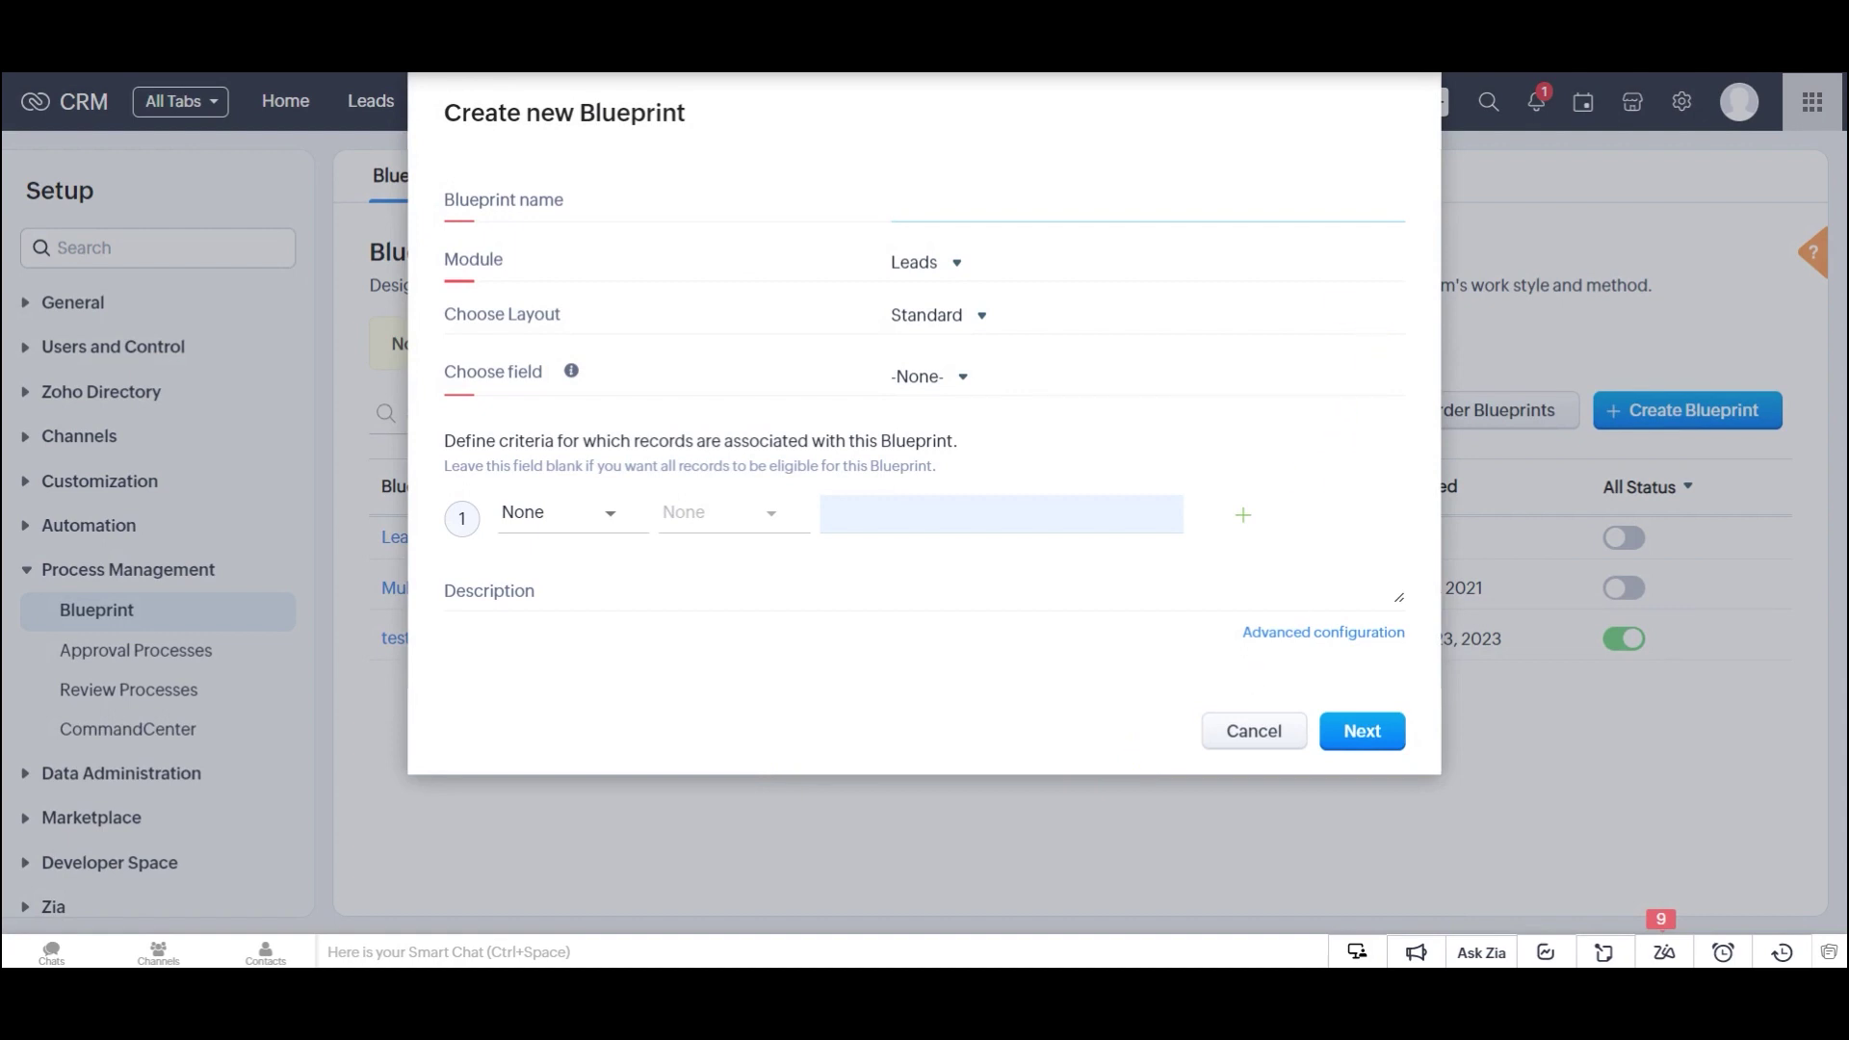
Step: Name the blueprint 'Sales Process' for the Deals module's Stage field and continue to the designer
{"action": "type", "text": "Sales Process"}
{"action": "left_click", "coordinate": [924, 264]}
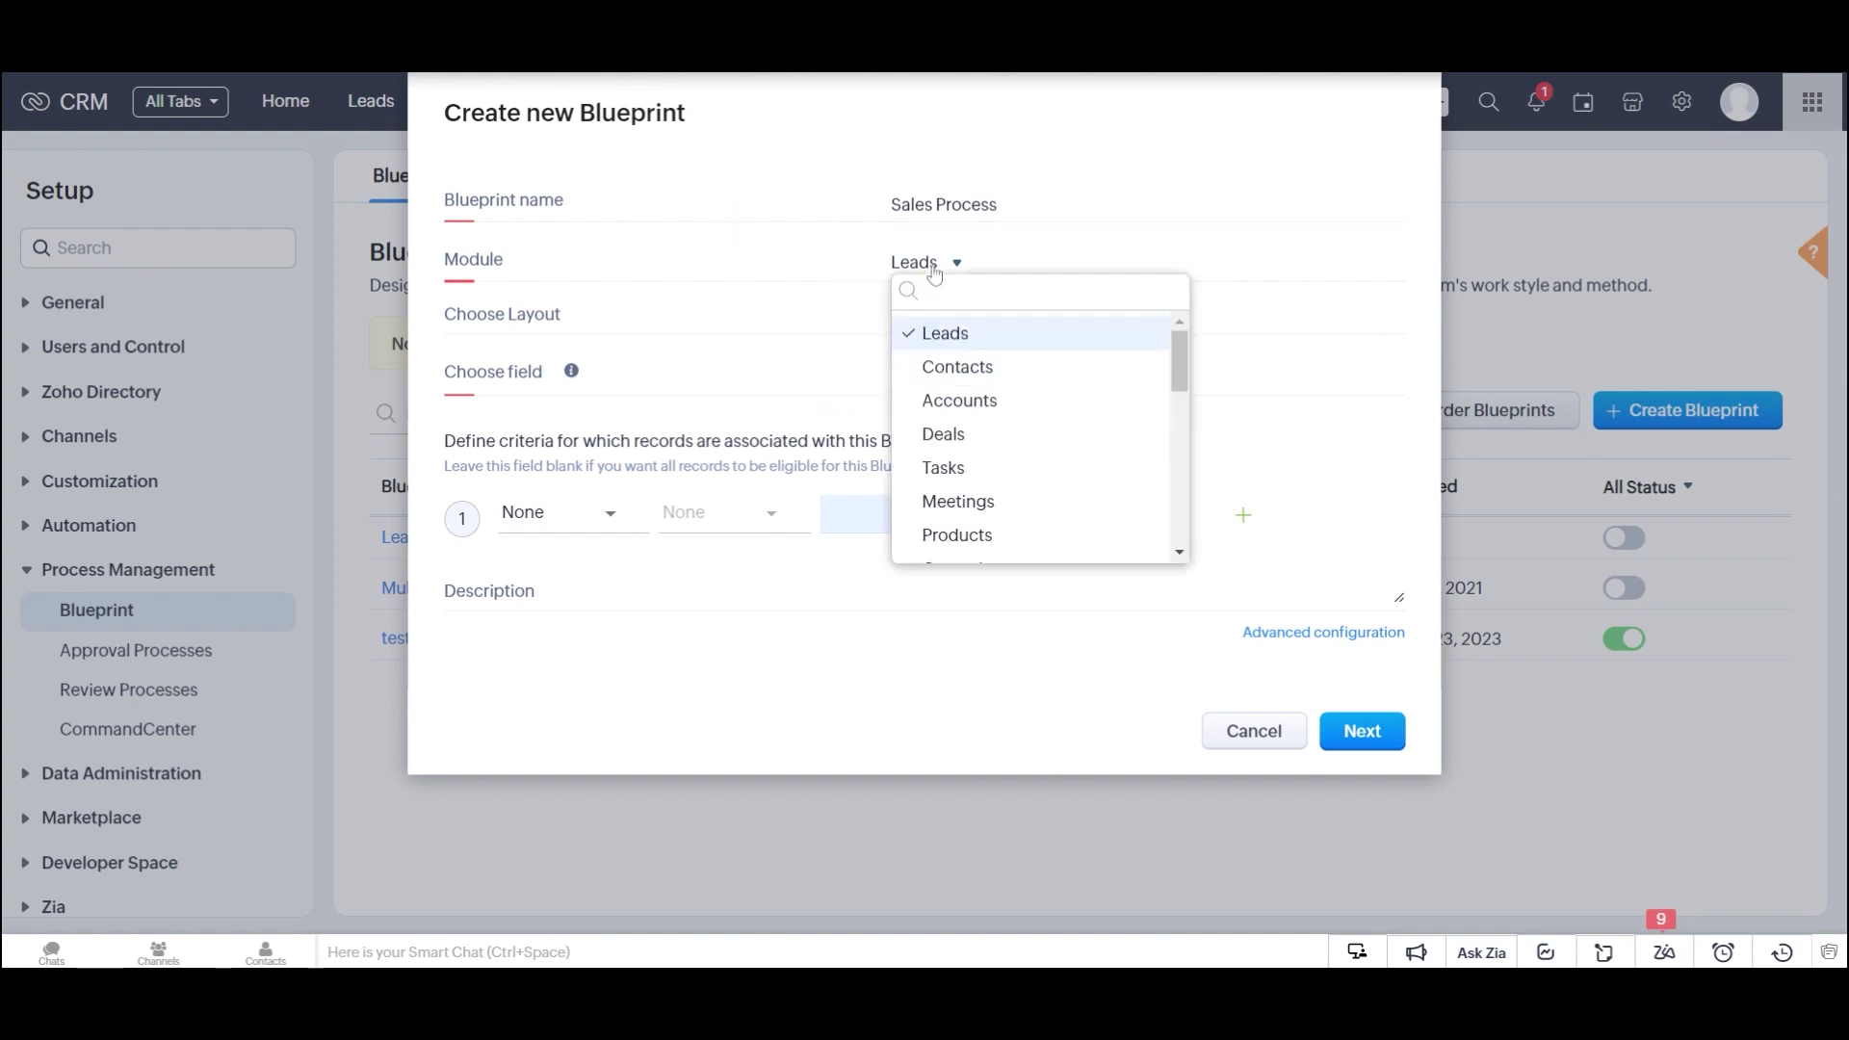
{"action": "left_click", "coordinate": [1020, 435]}
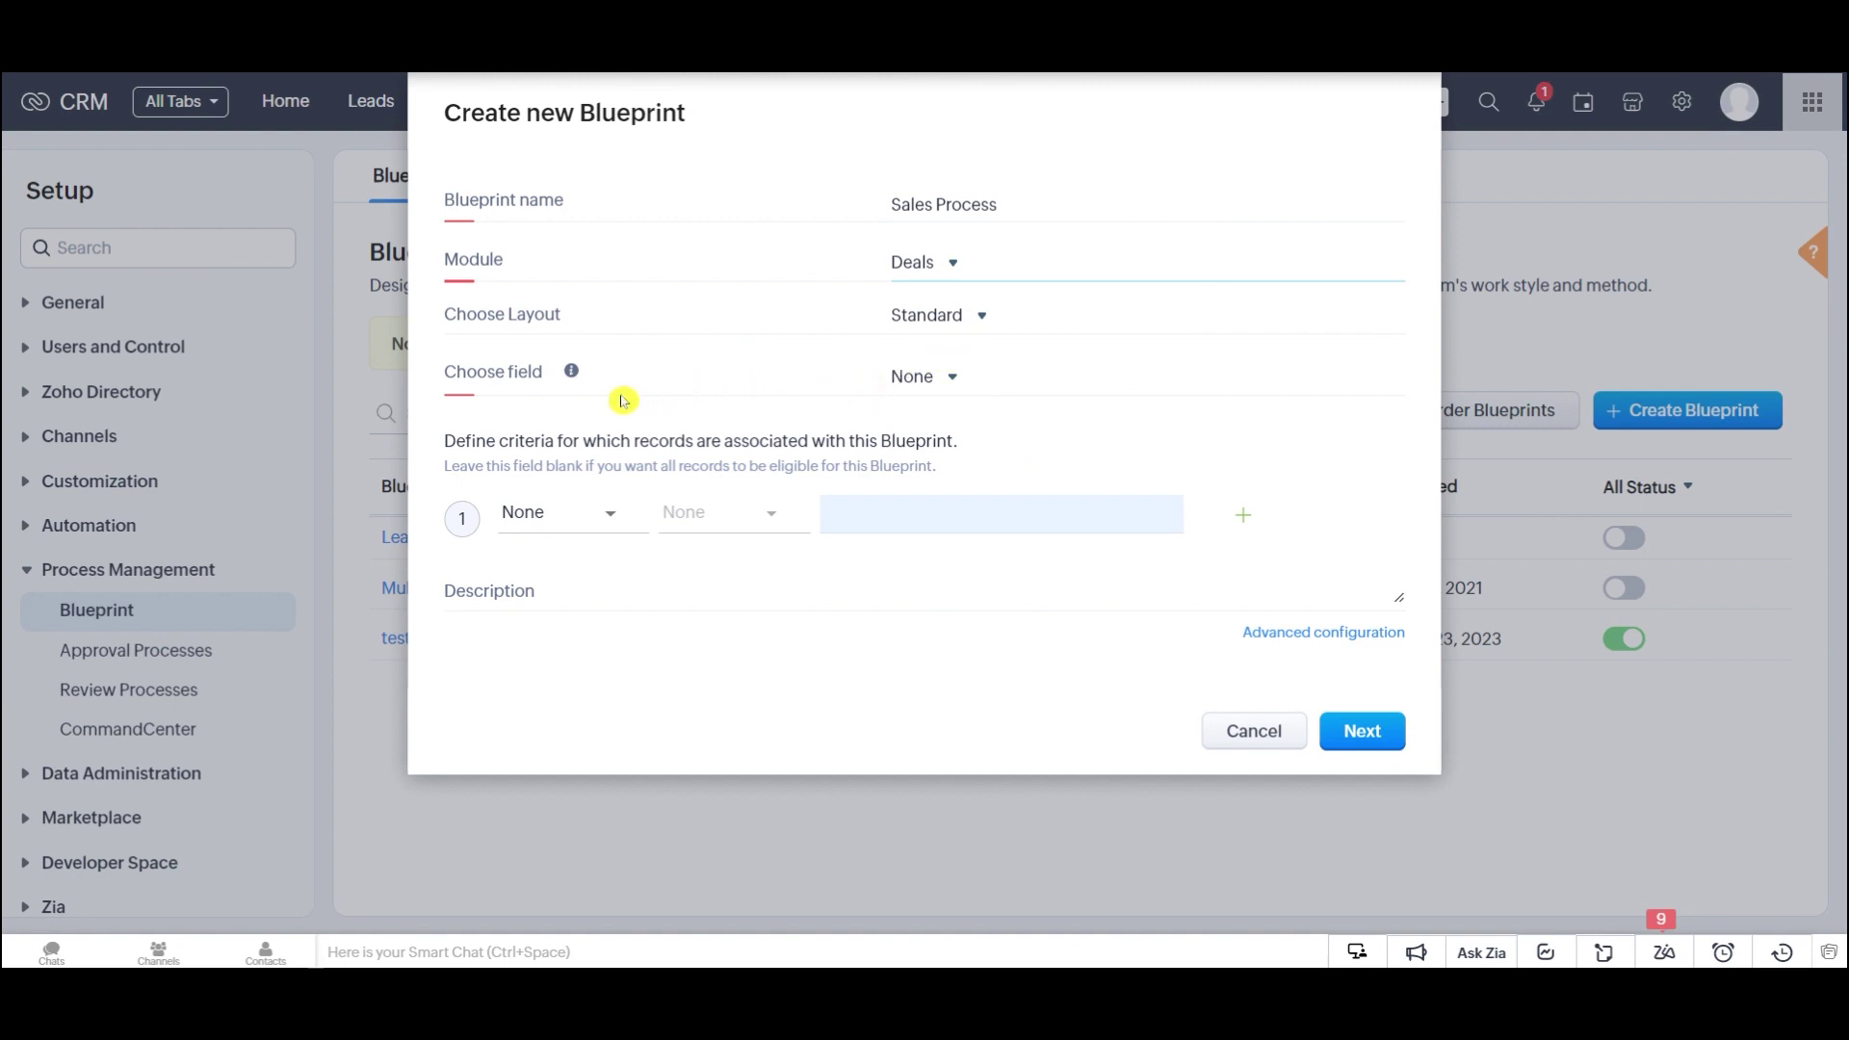
{"action": "left_click", "coordinate": [564, 372]}
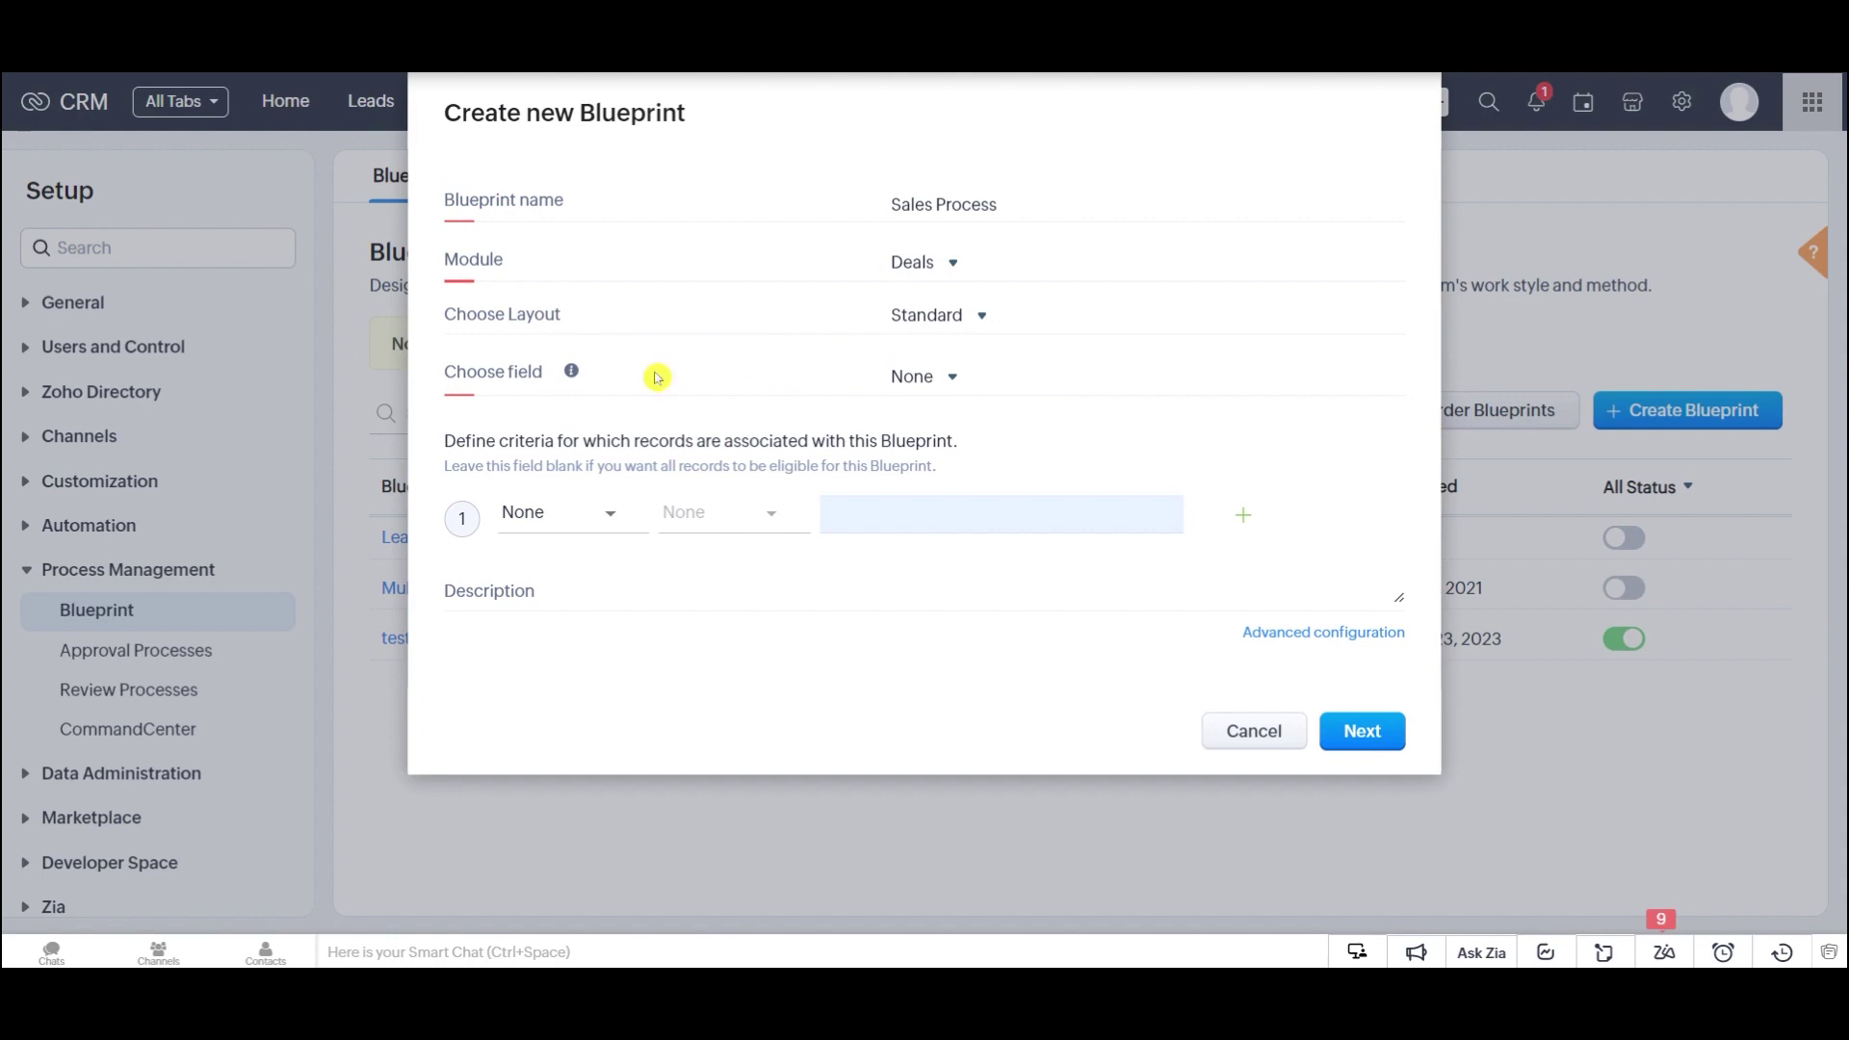
{"action": "left_click", "coordinate": [938, 383]}
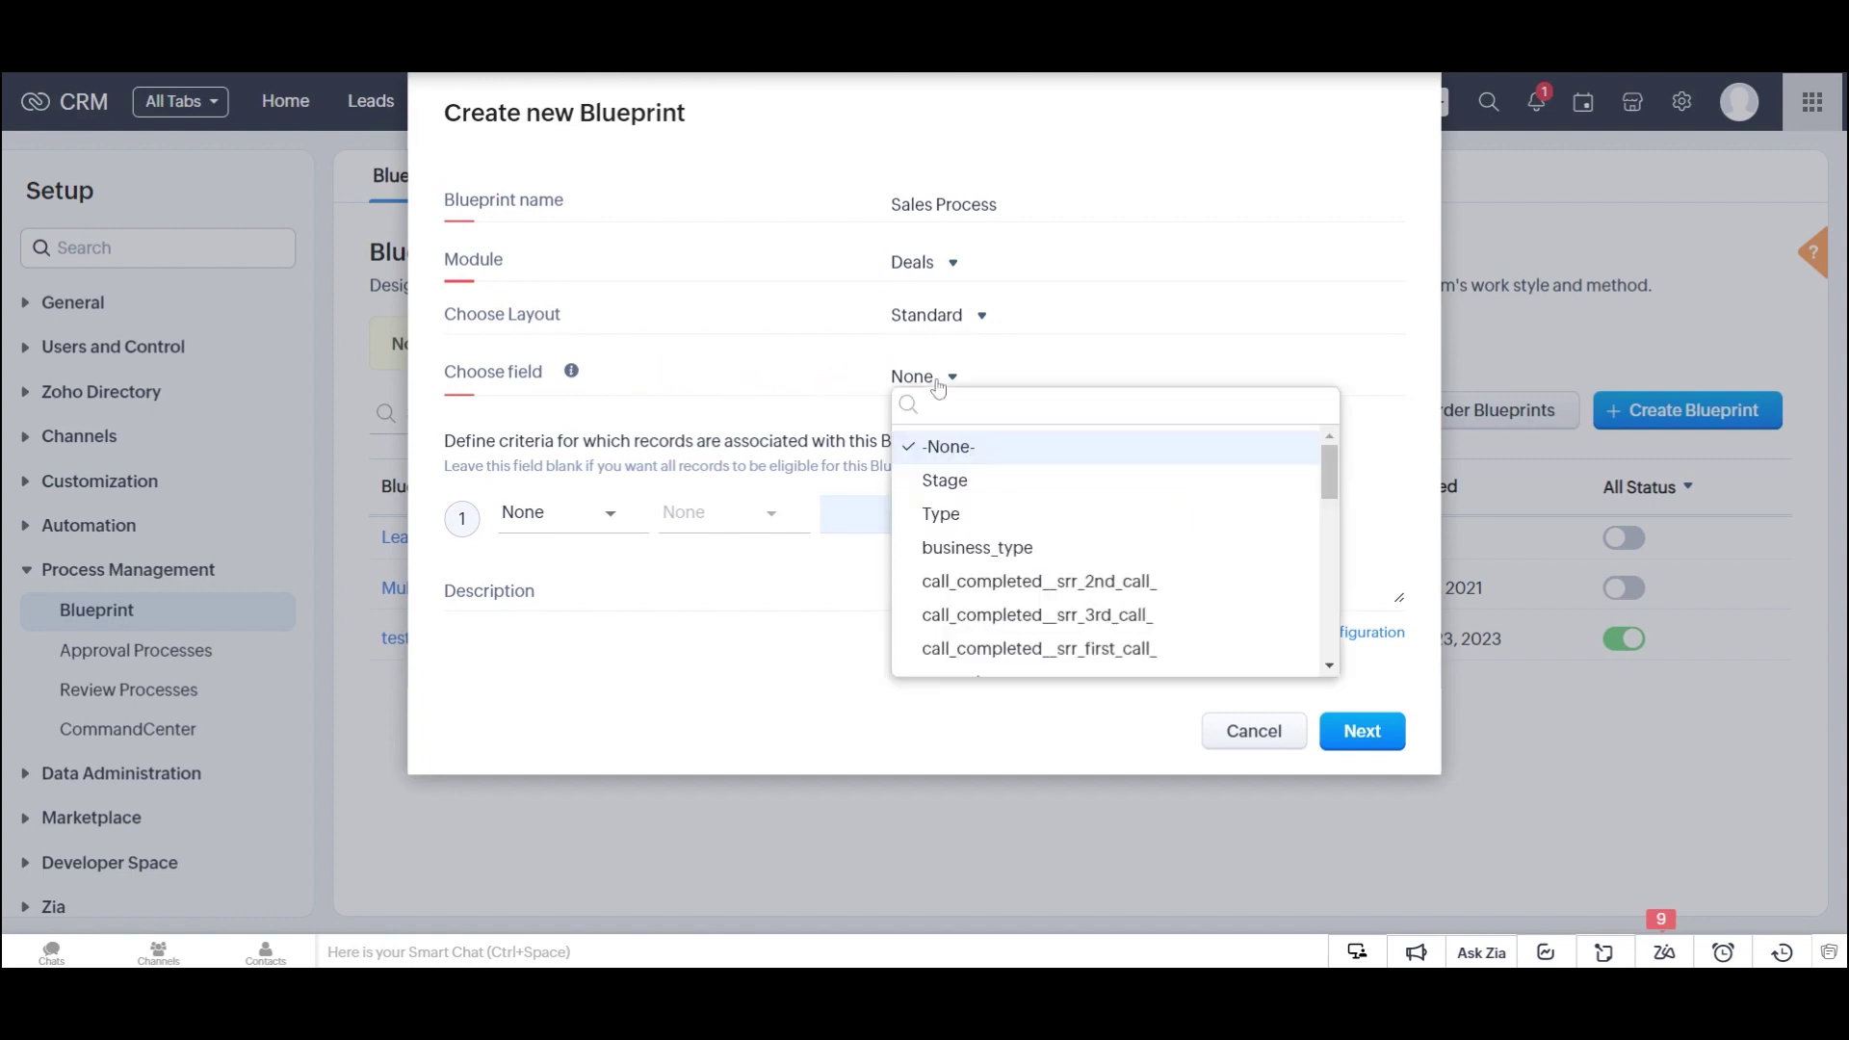
{"action": "left_click", "coordinate": [989, 485]}
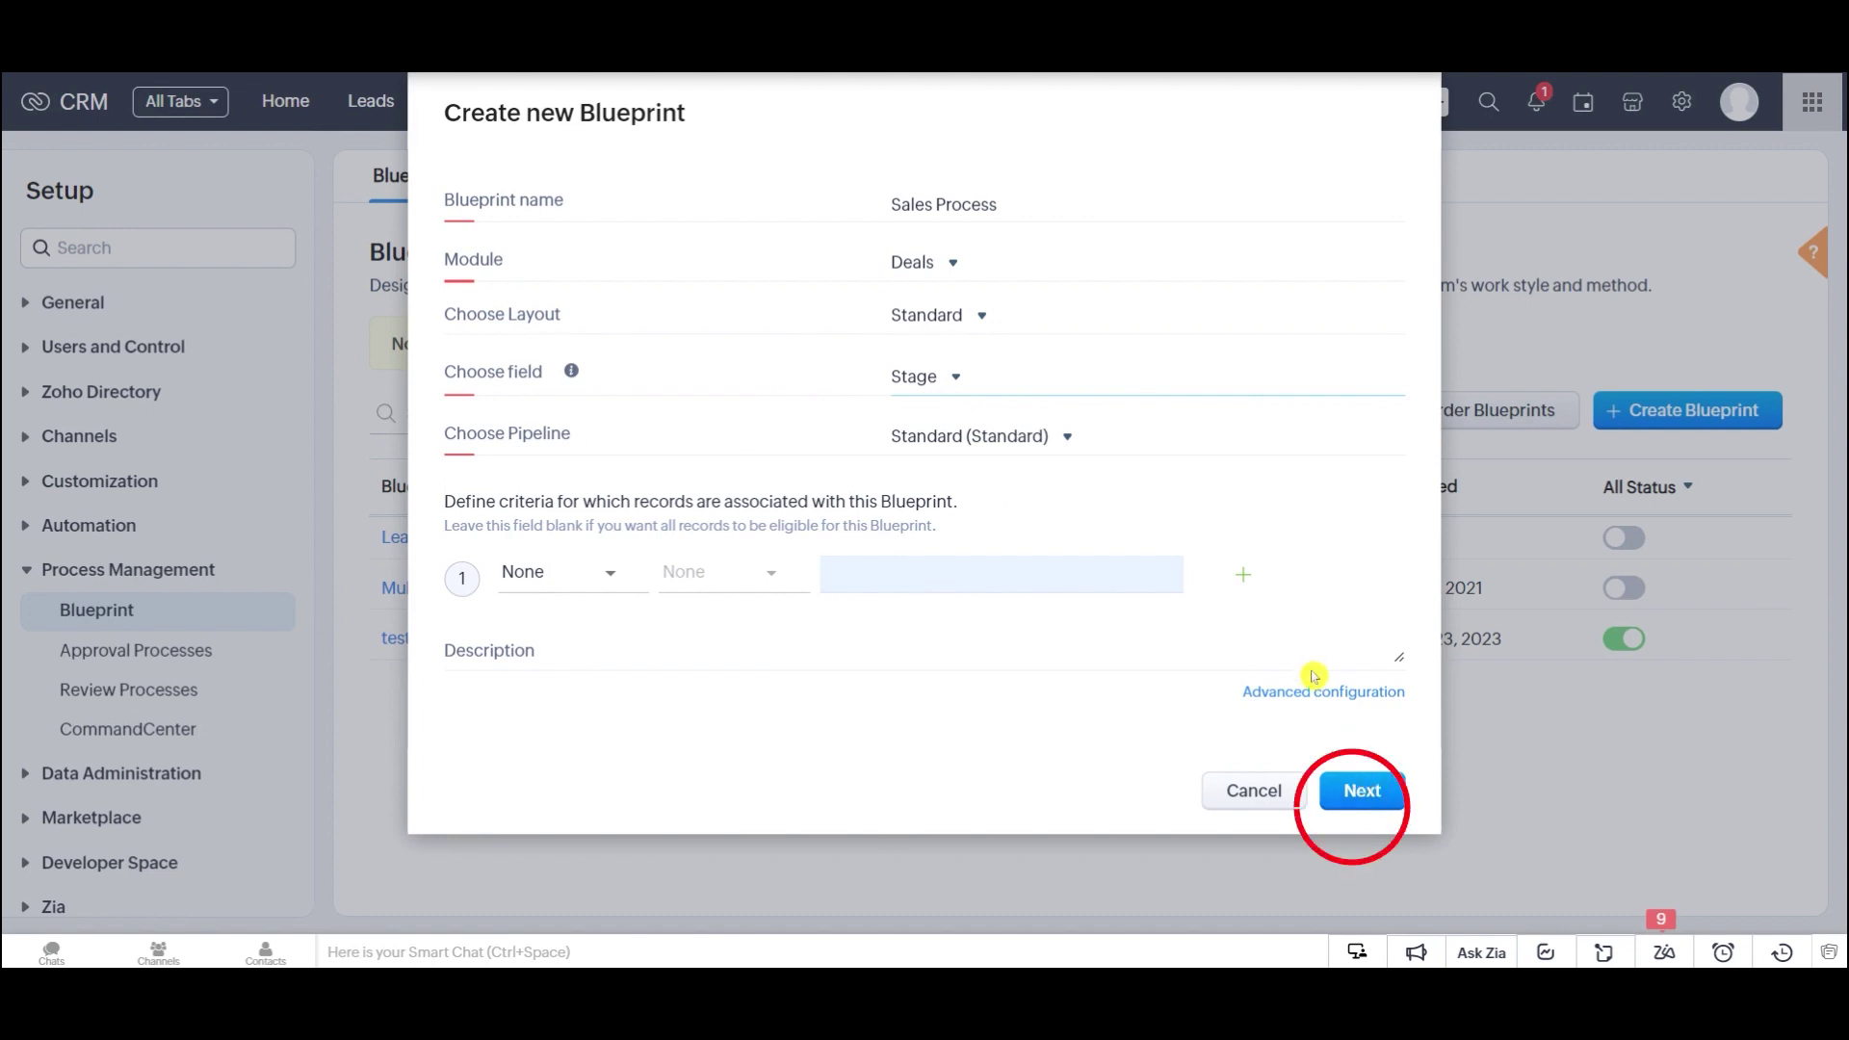
{"action": "left_click", "coordinate": [1363, 795]}
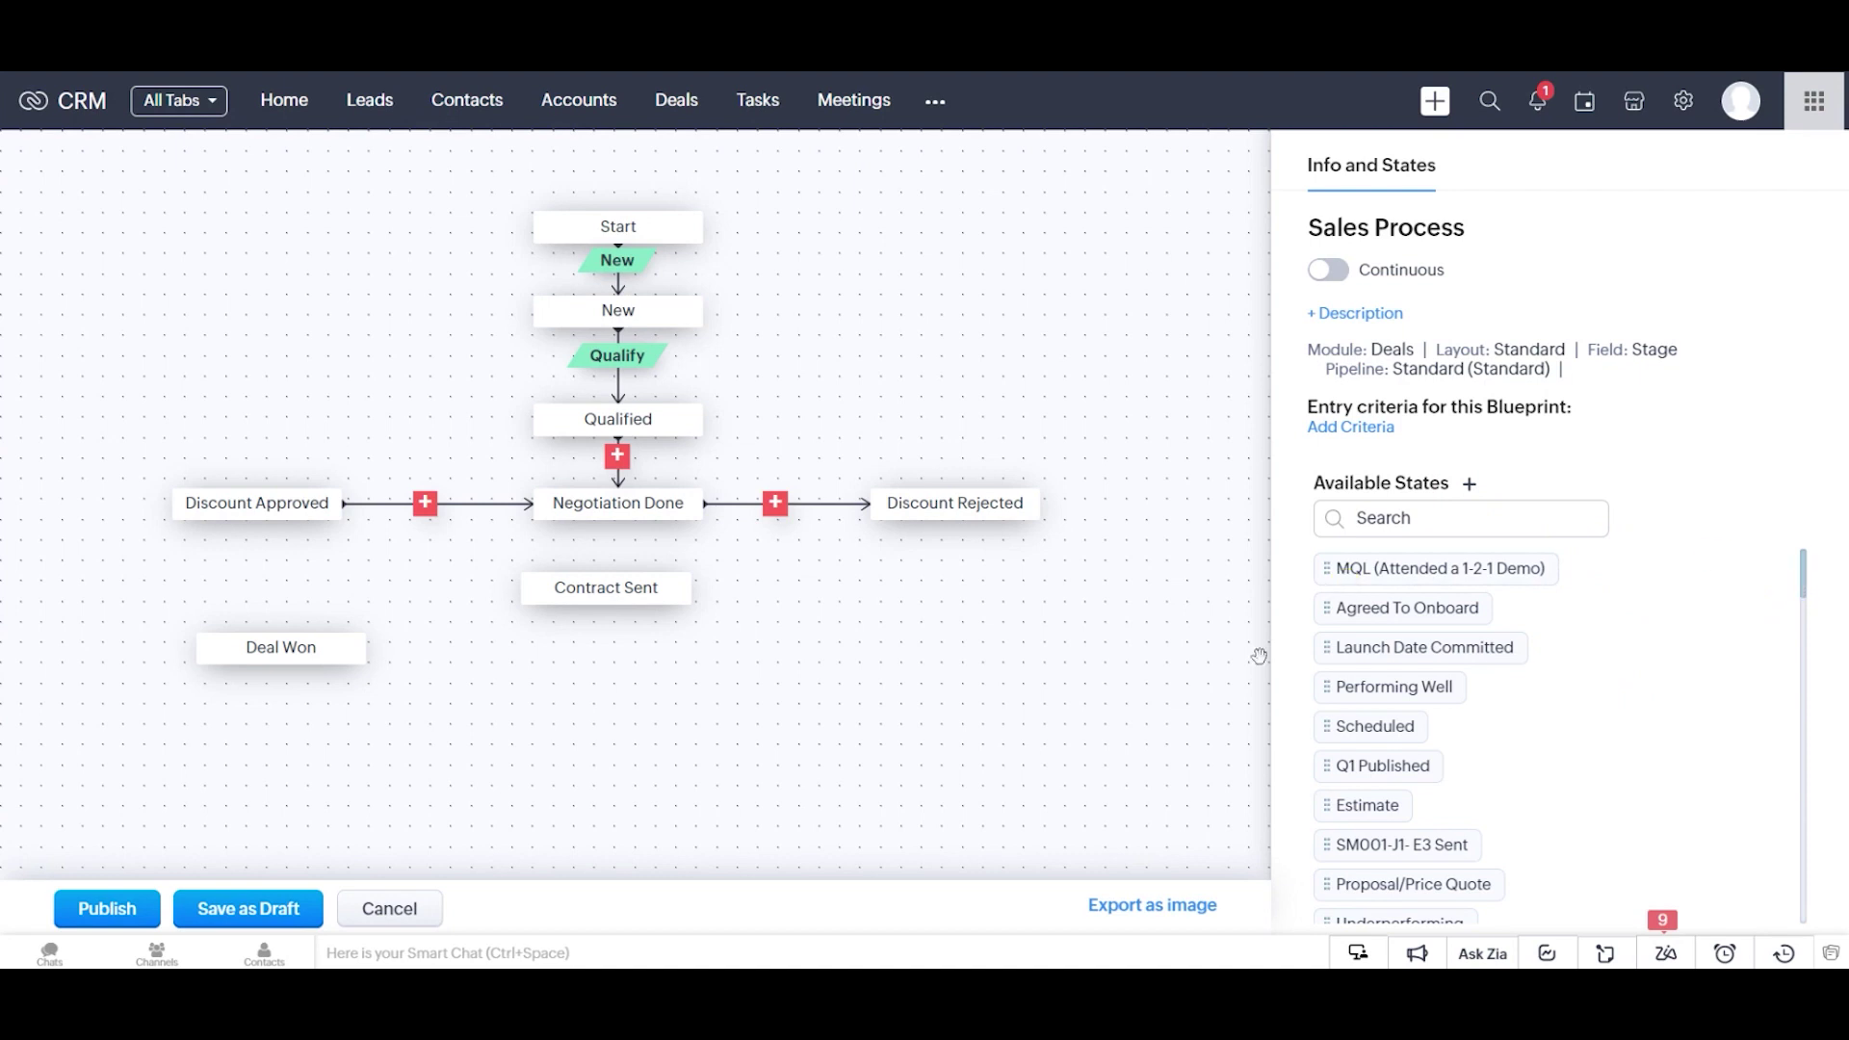
Step: Scroll through the Available States panel beside the Sales Process canvas
{"action": "left_click_drag", "start_coordinate": [1804, 581], "coordinate": [1147, 478]}
Step: Create a Testing2 stage with 6% probability, Open deals category and Pipeline forecast category
{"action": "left_click", "coordinate": [1472, 482]}
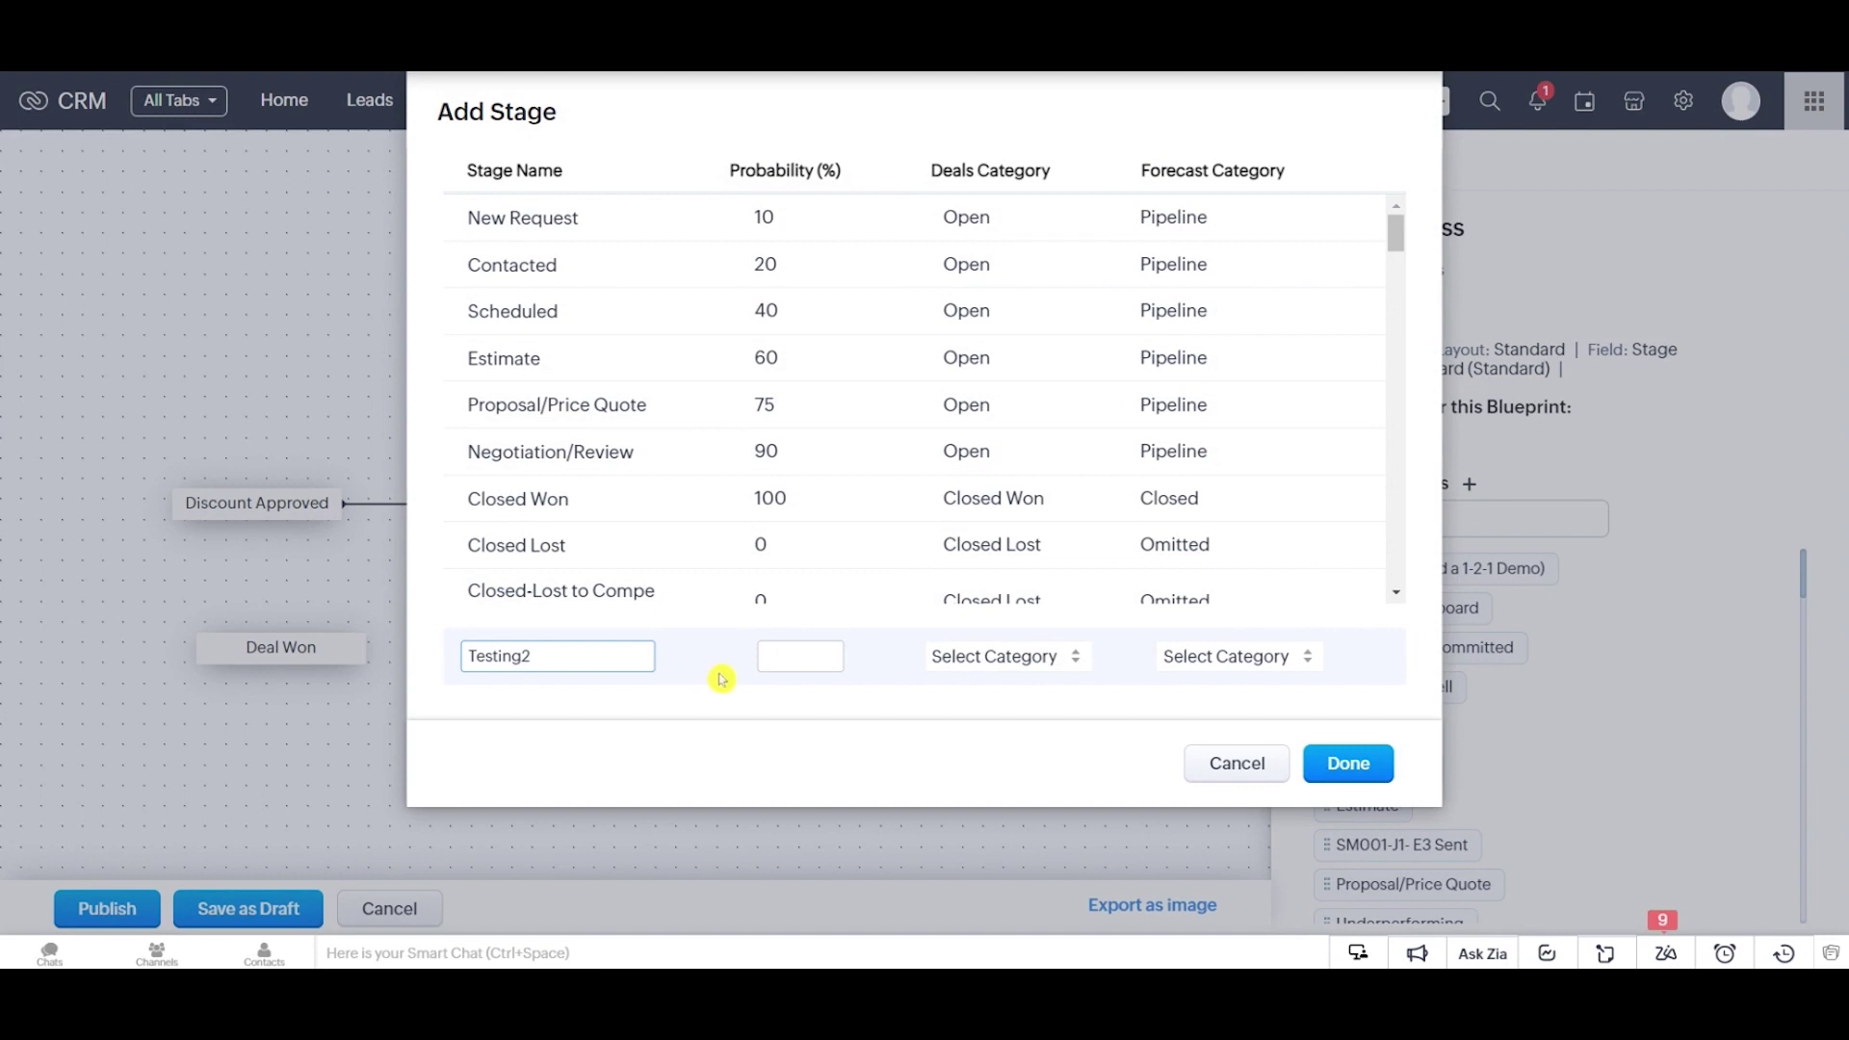
{"action": "key", "text": "Tab"}
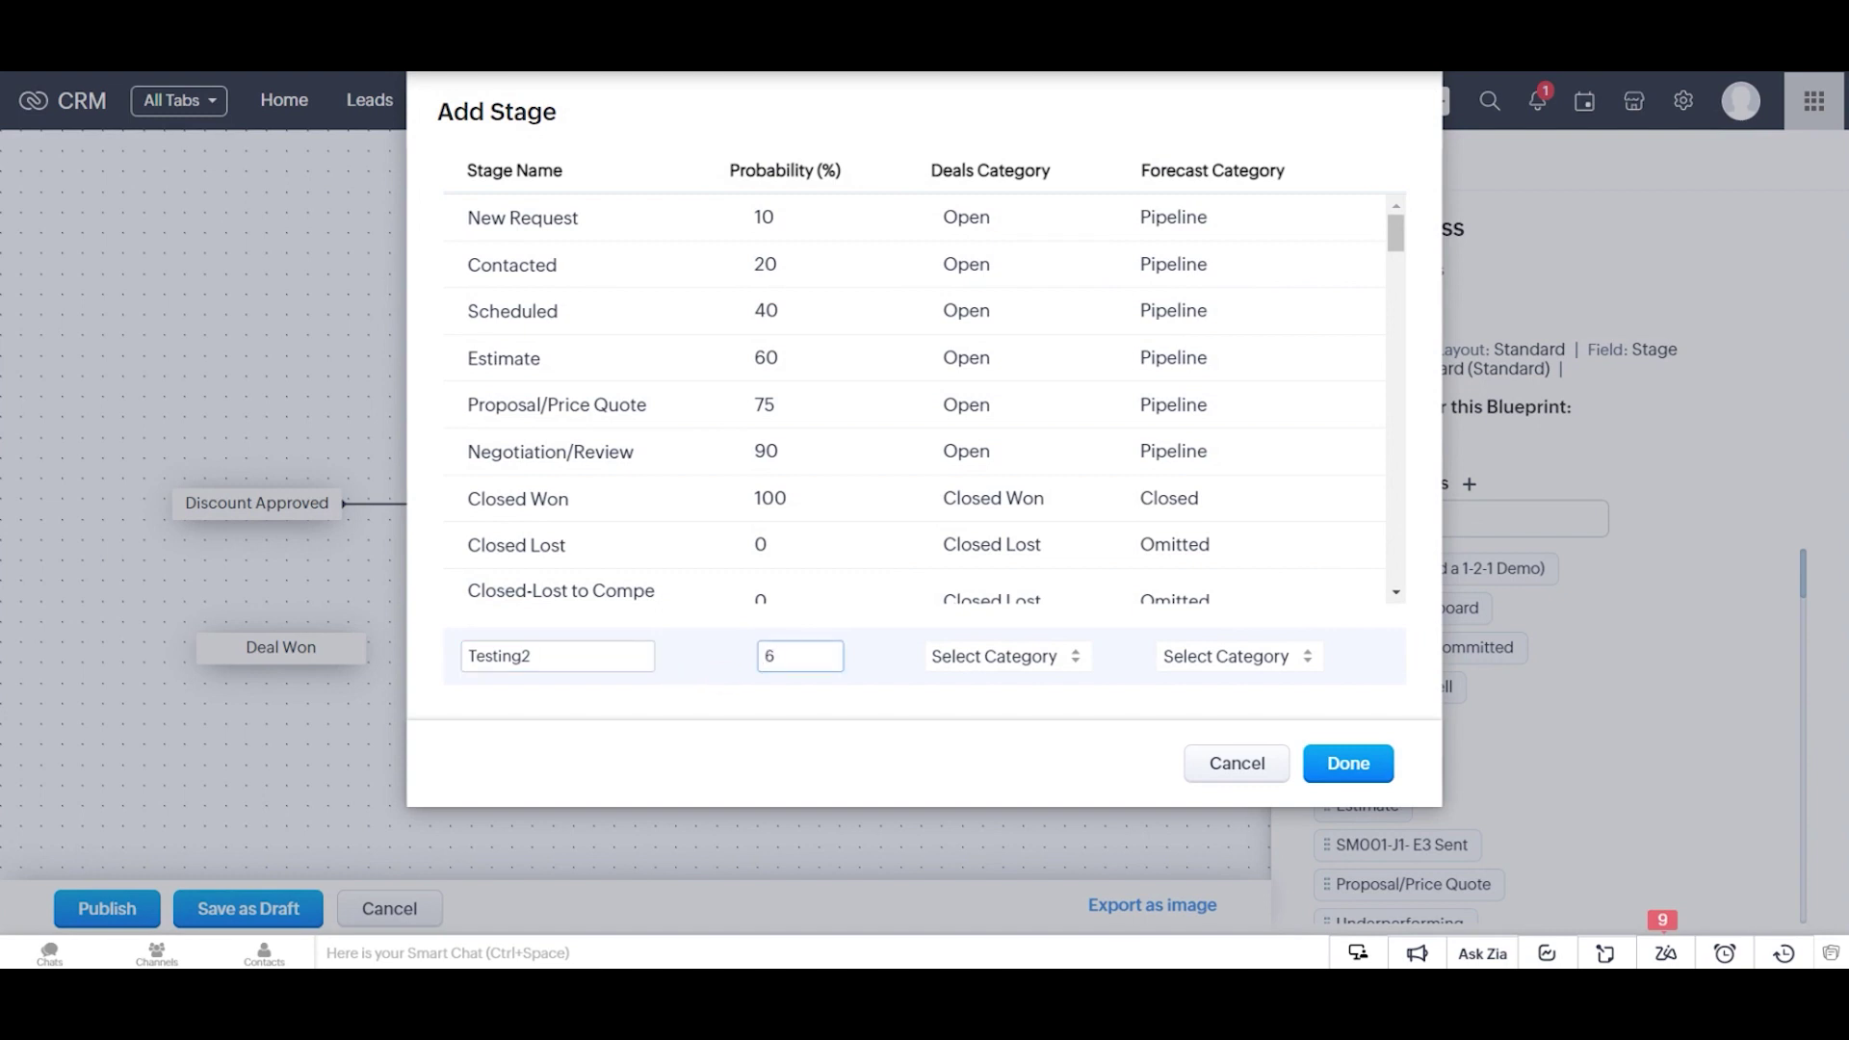
{"action": "left_click", "coordinate": [994, 669]}
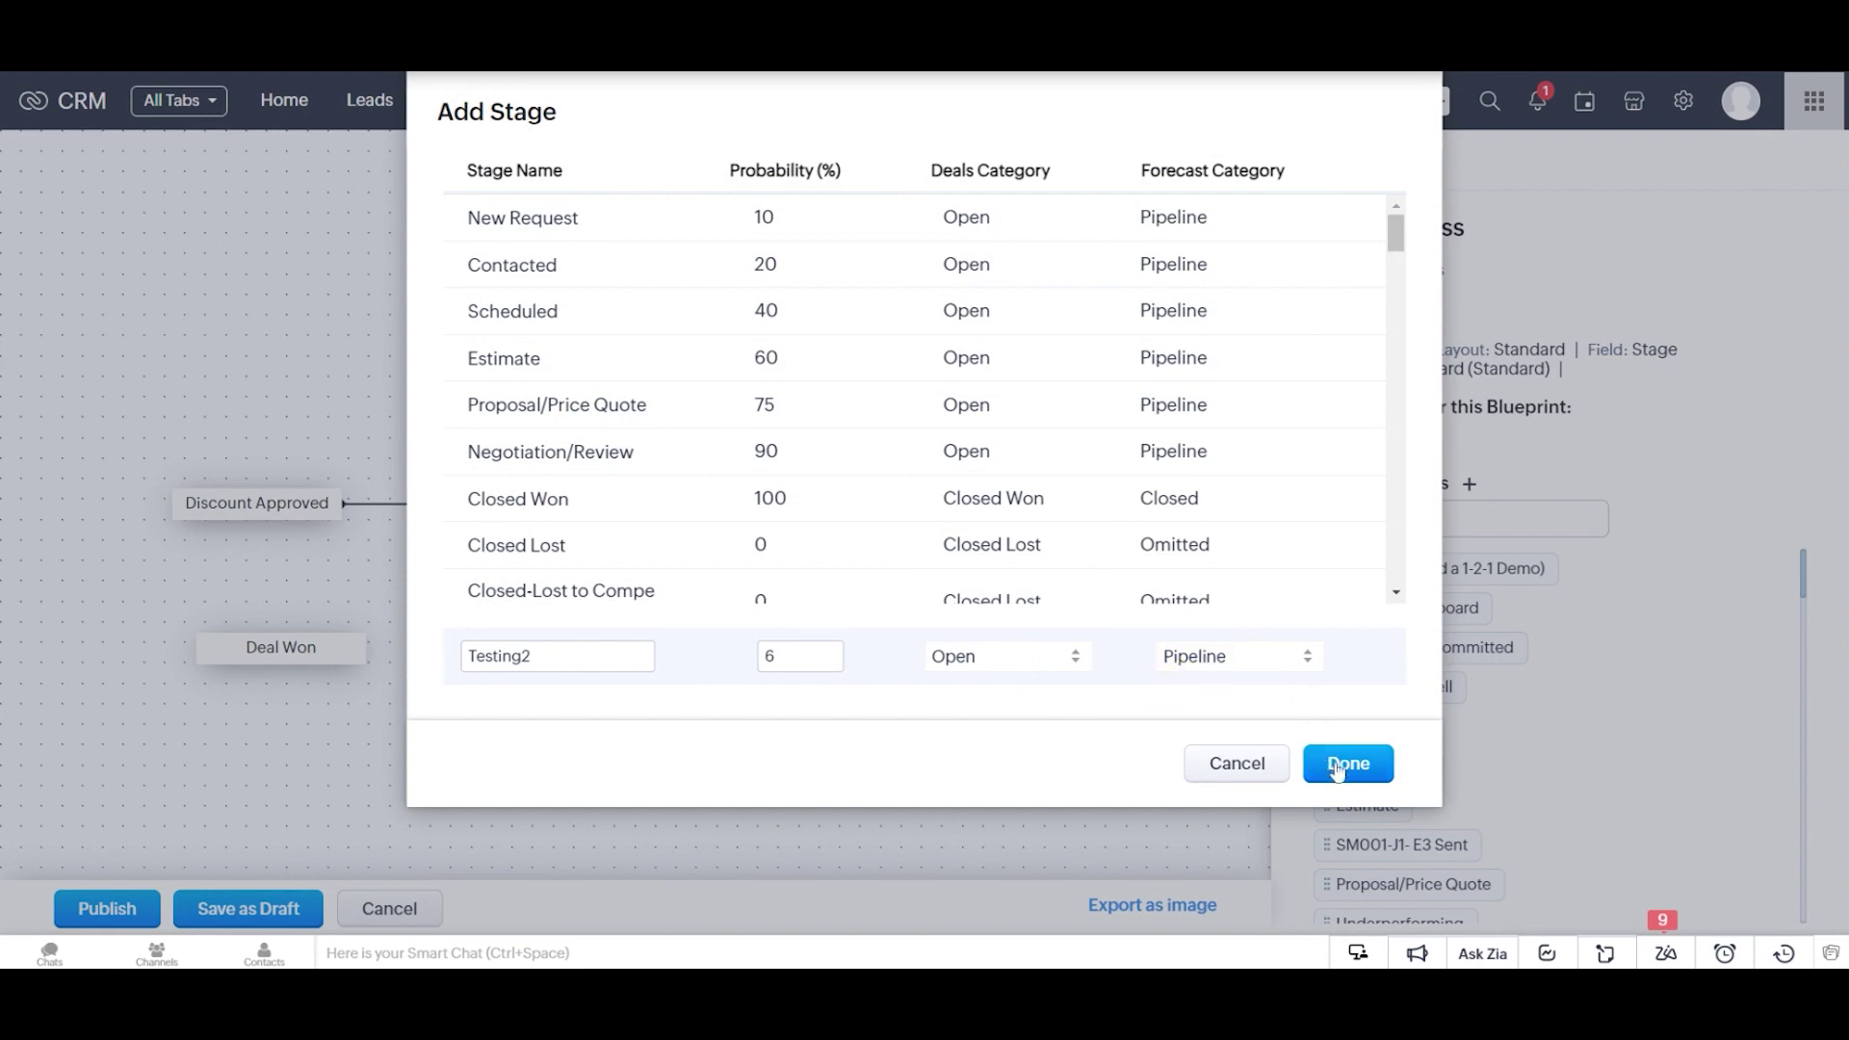
{"action": "left_click", "coordinate": [1323, 765]}
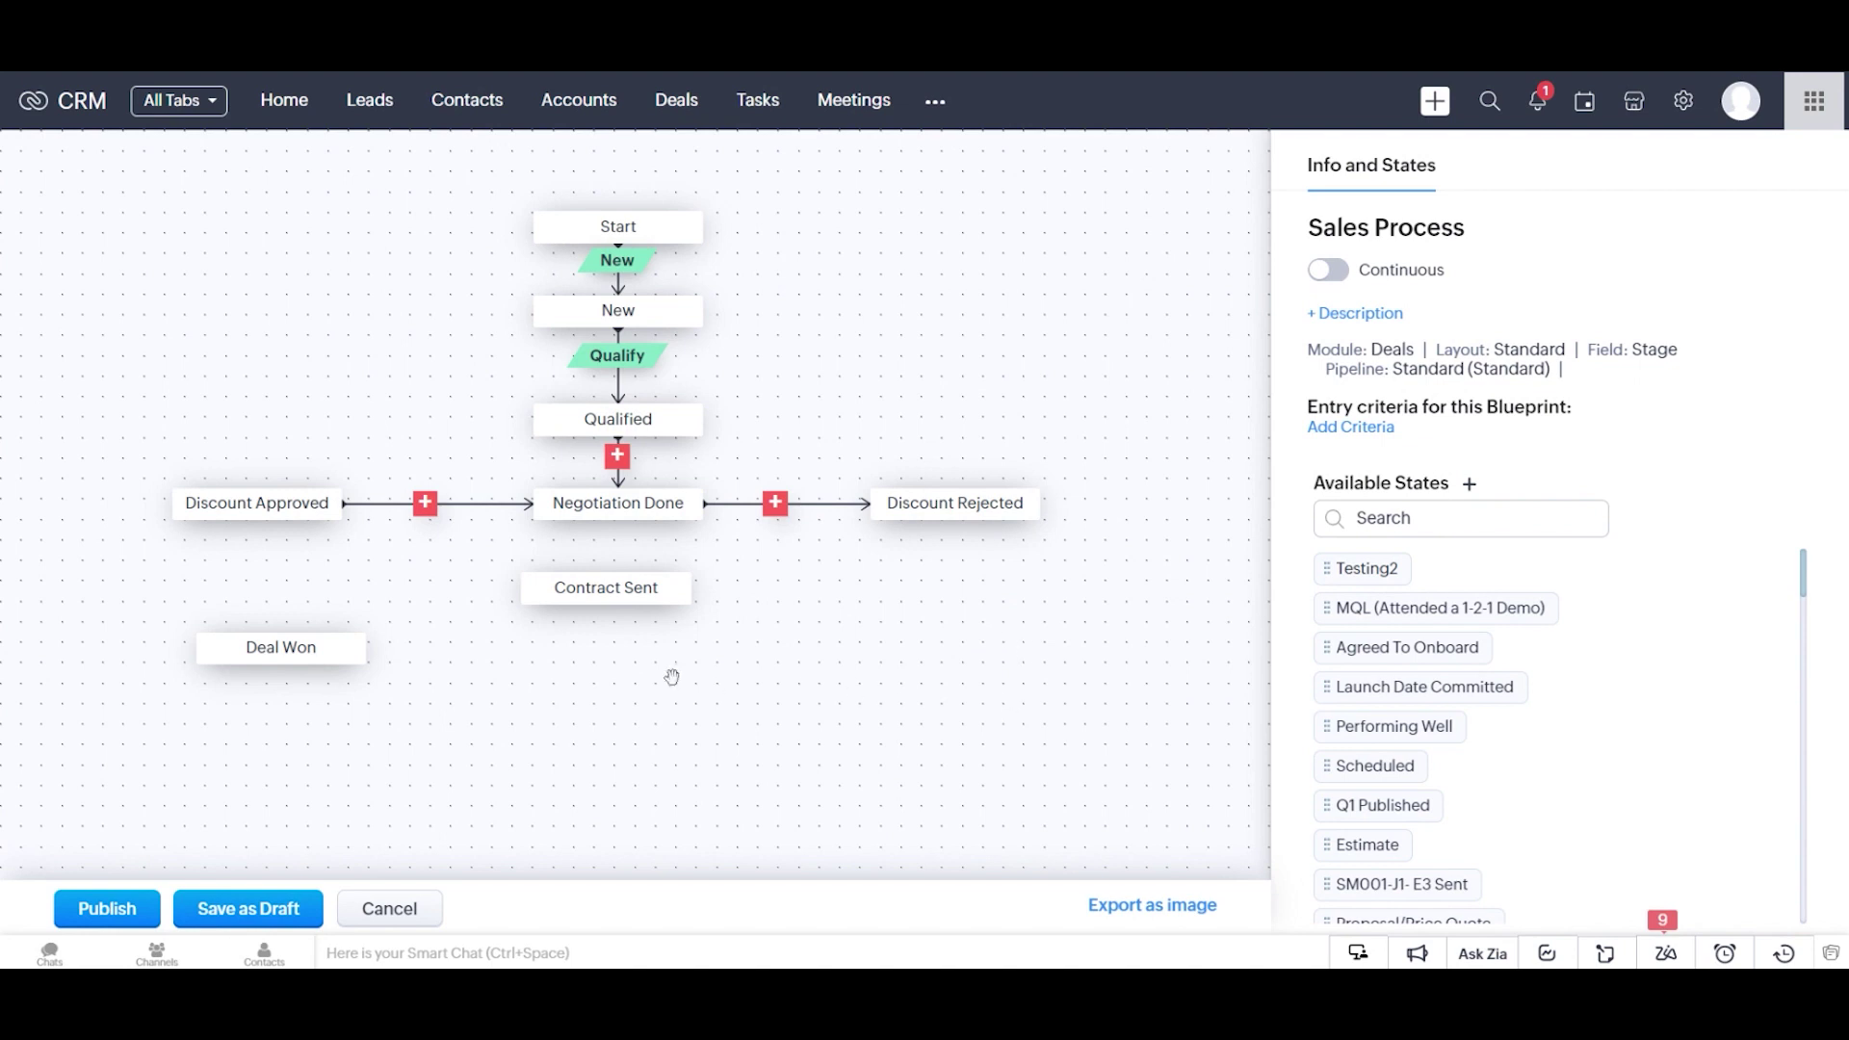
Step: Nudge the Start state higher, then place Deal Lost on the canvas right of Contract Sent
{"action": "left_click", "coordinate": [701, 227]}
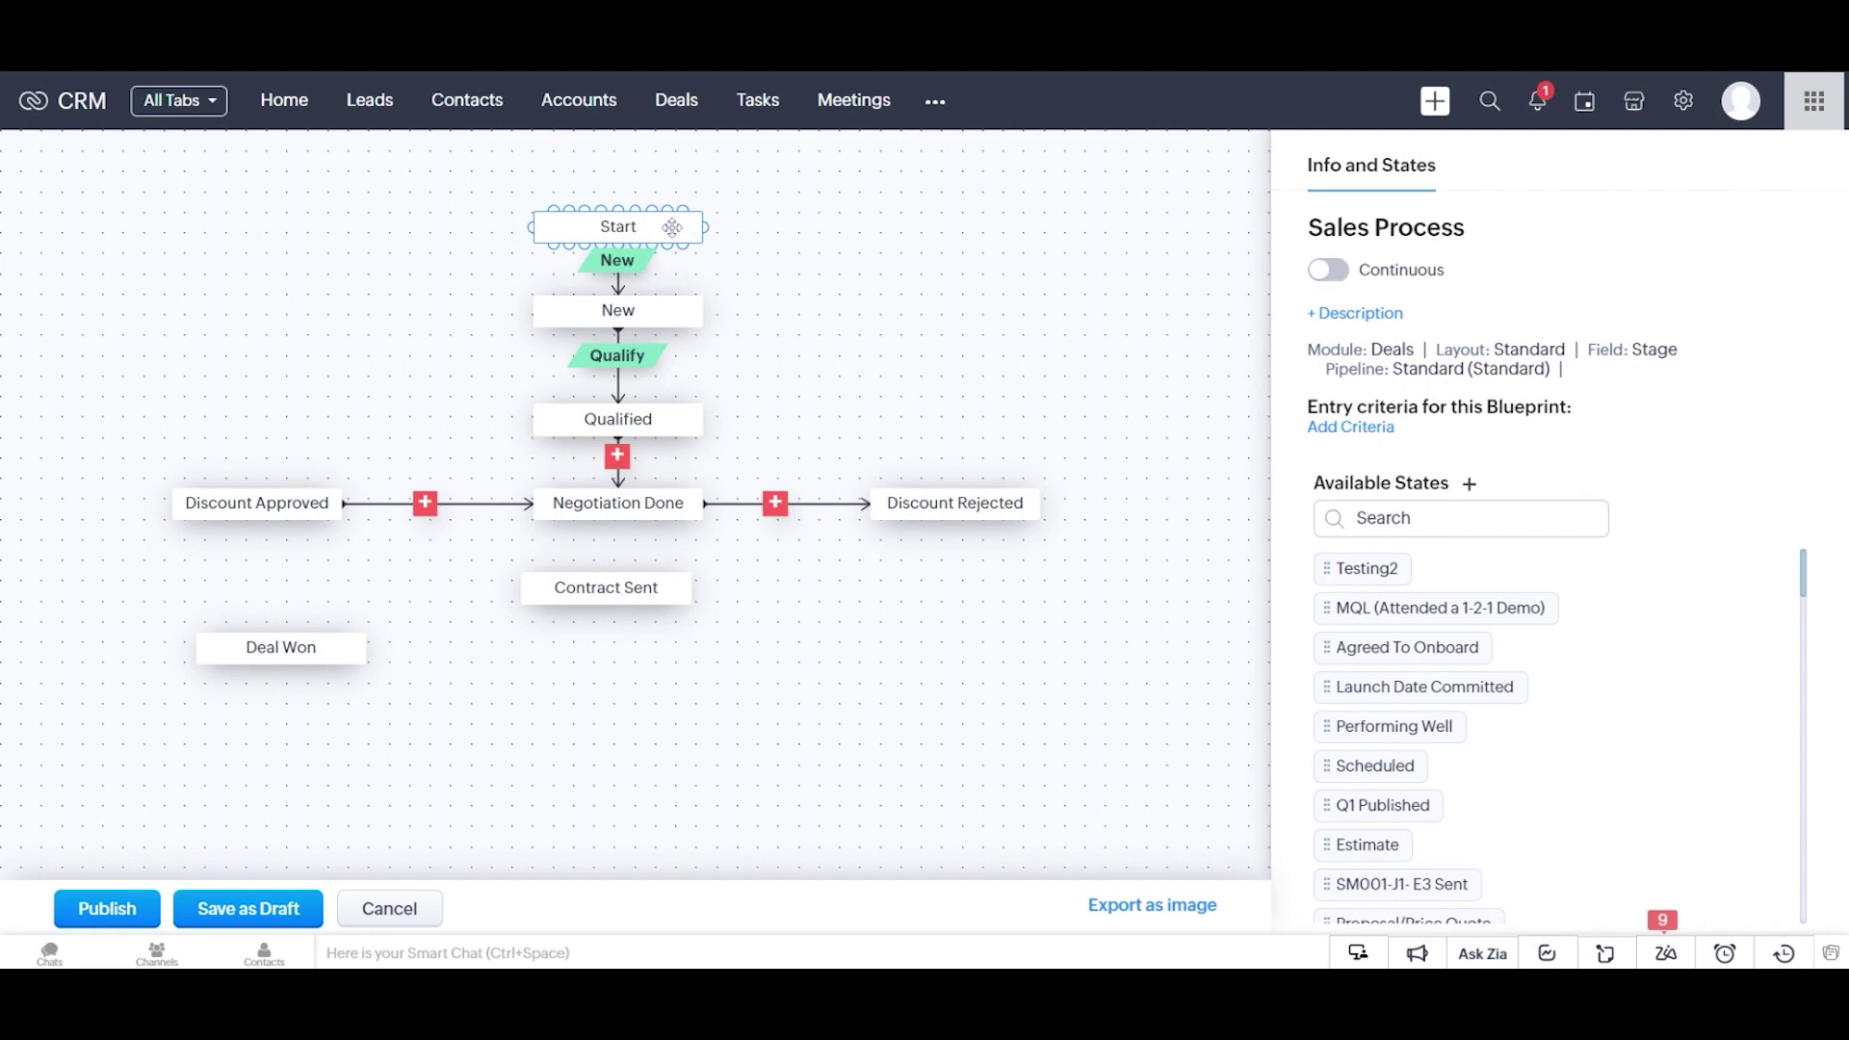
{"action": "left_click_drag", "start_coordinate": [671, 226], "coordinate": [621, 228]}
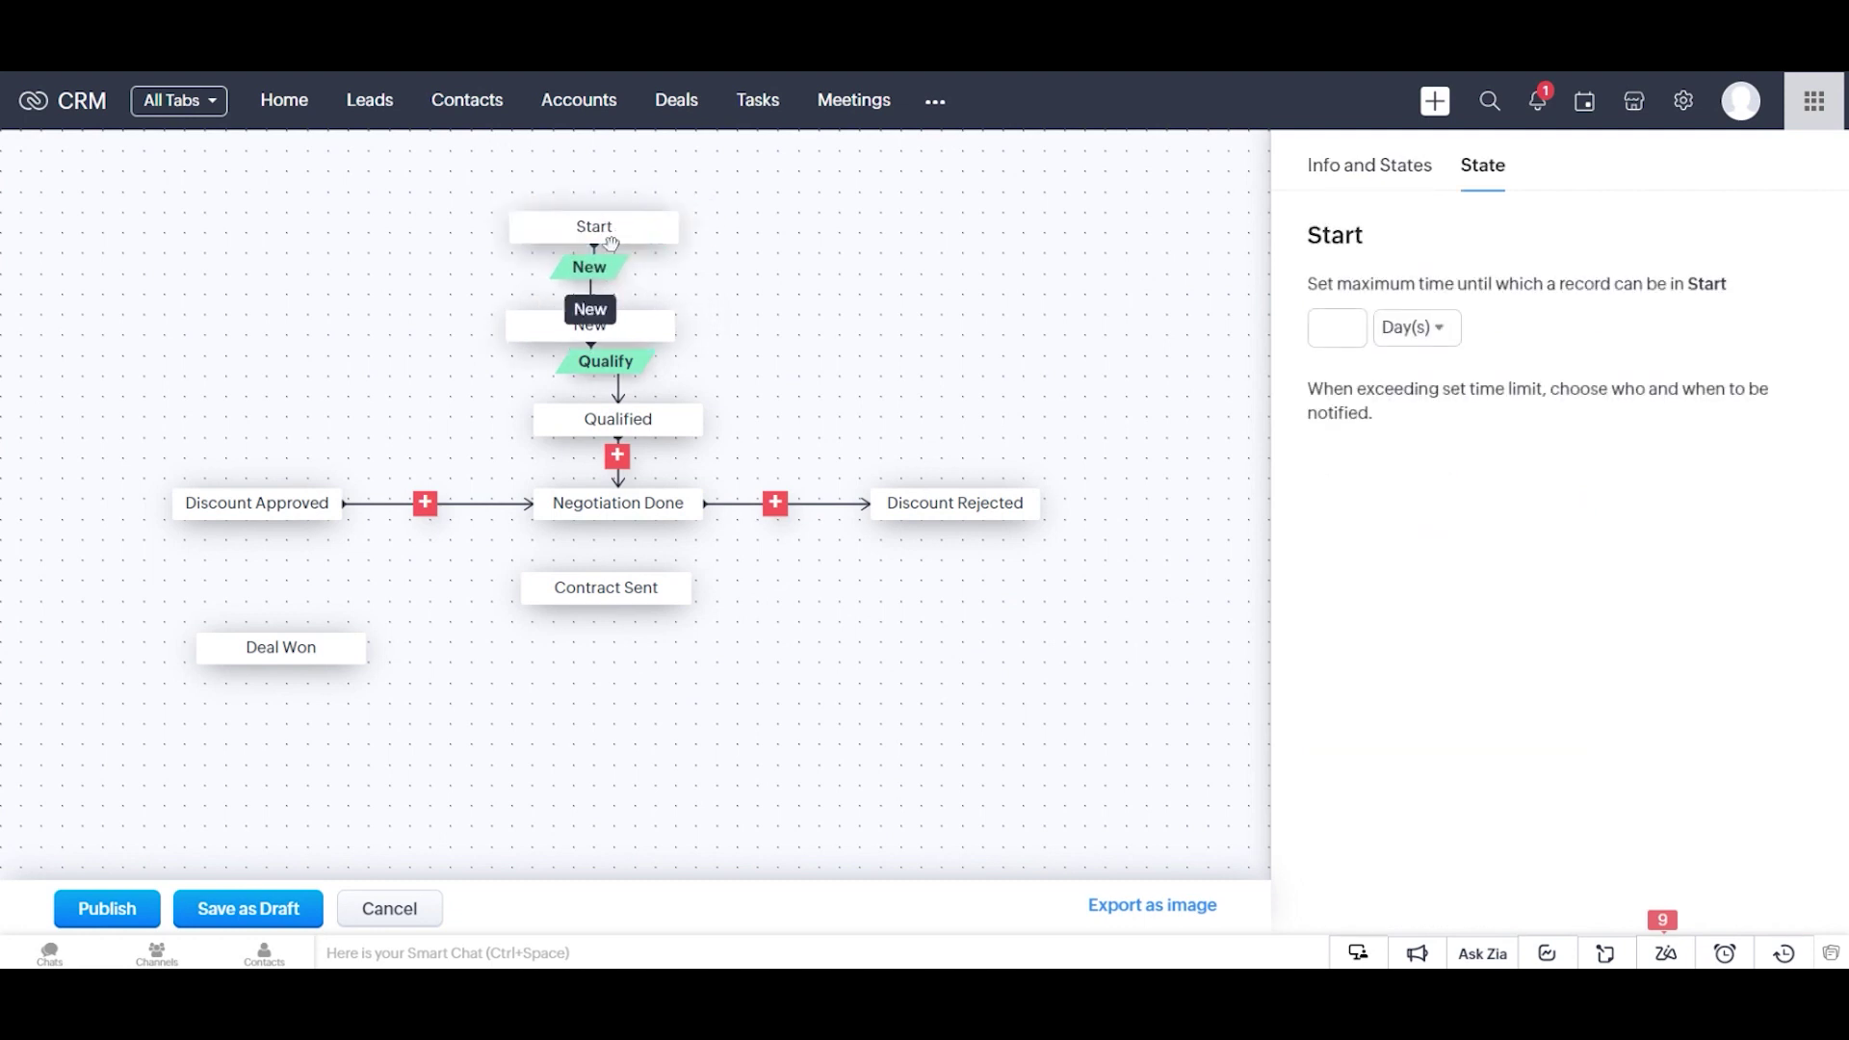
{"action": "left_click", "coordinate": [800, 719]}
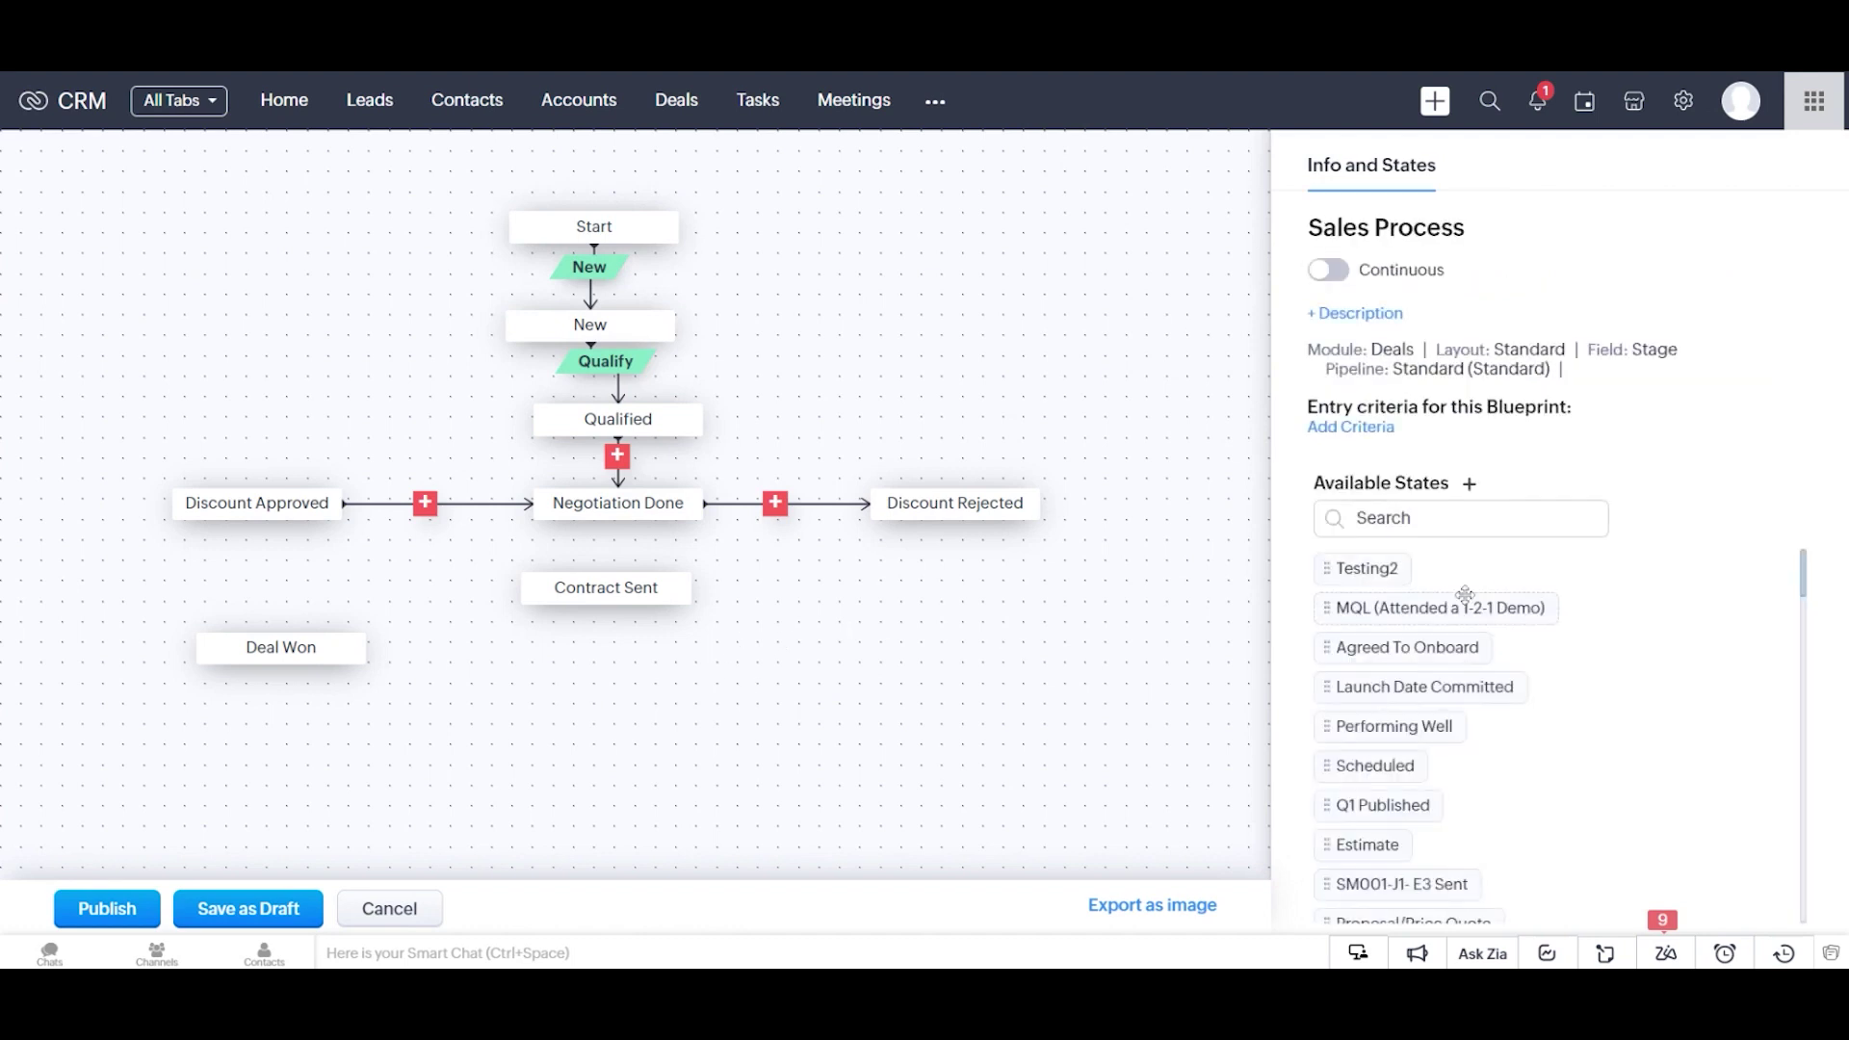
{"action": "left_click", "coordinate": [1460, 518]}
{"action": "type", "text": "deal won"}
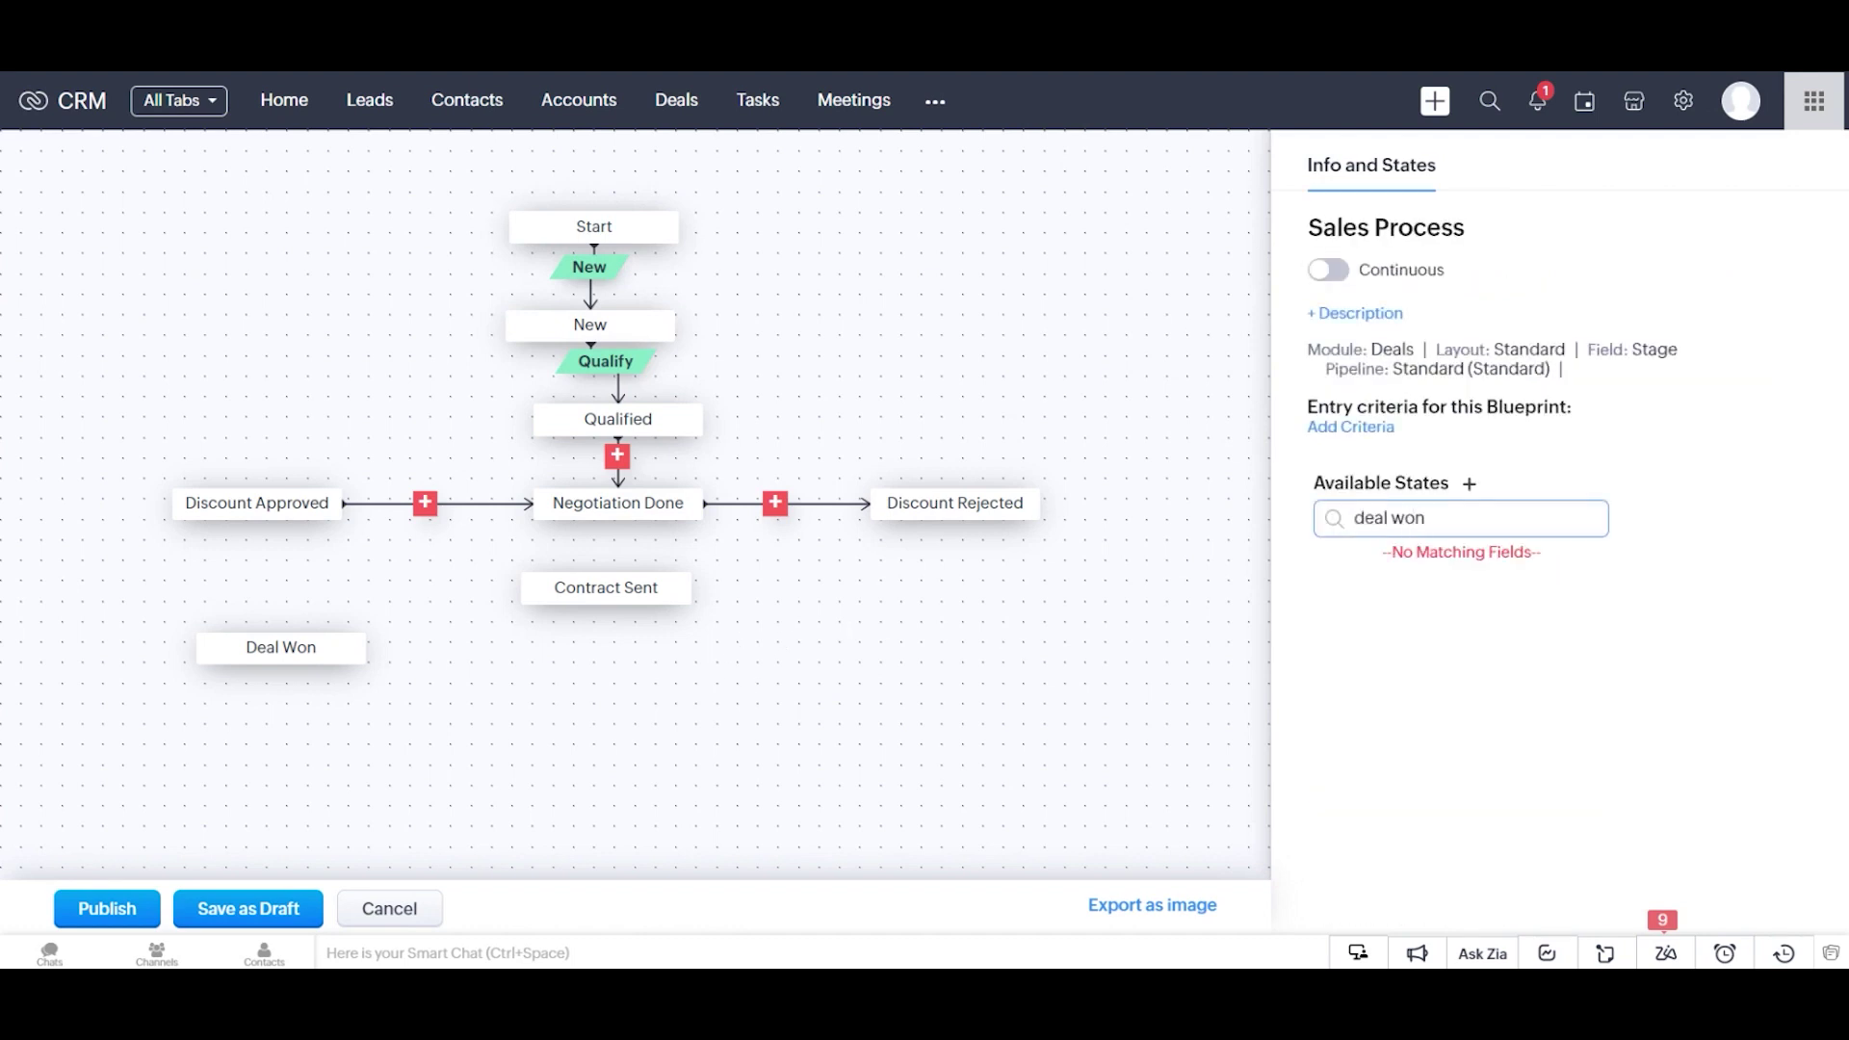
{"action": "key", "text": "BackSpace"}
{"action": "key", "text": "BackSpace"}
{"action": "key", "text": "BackSpace"}
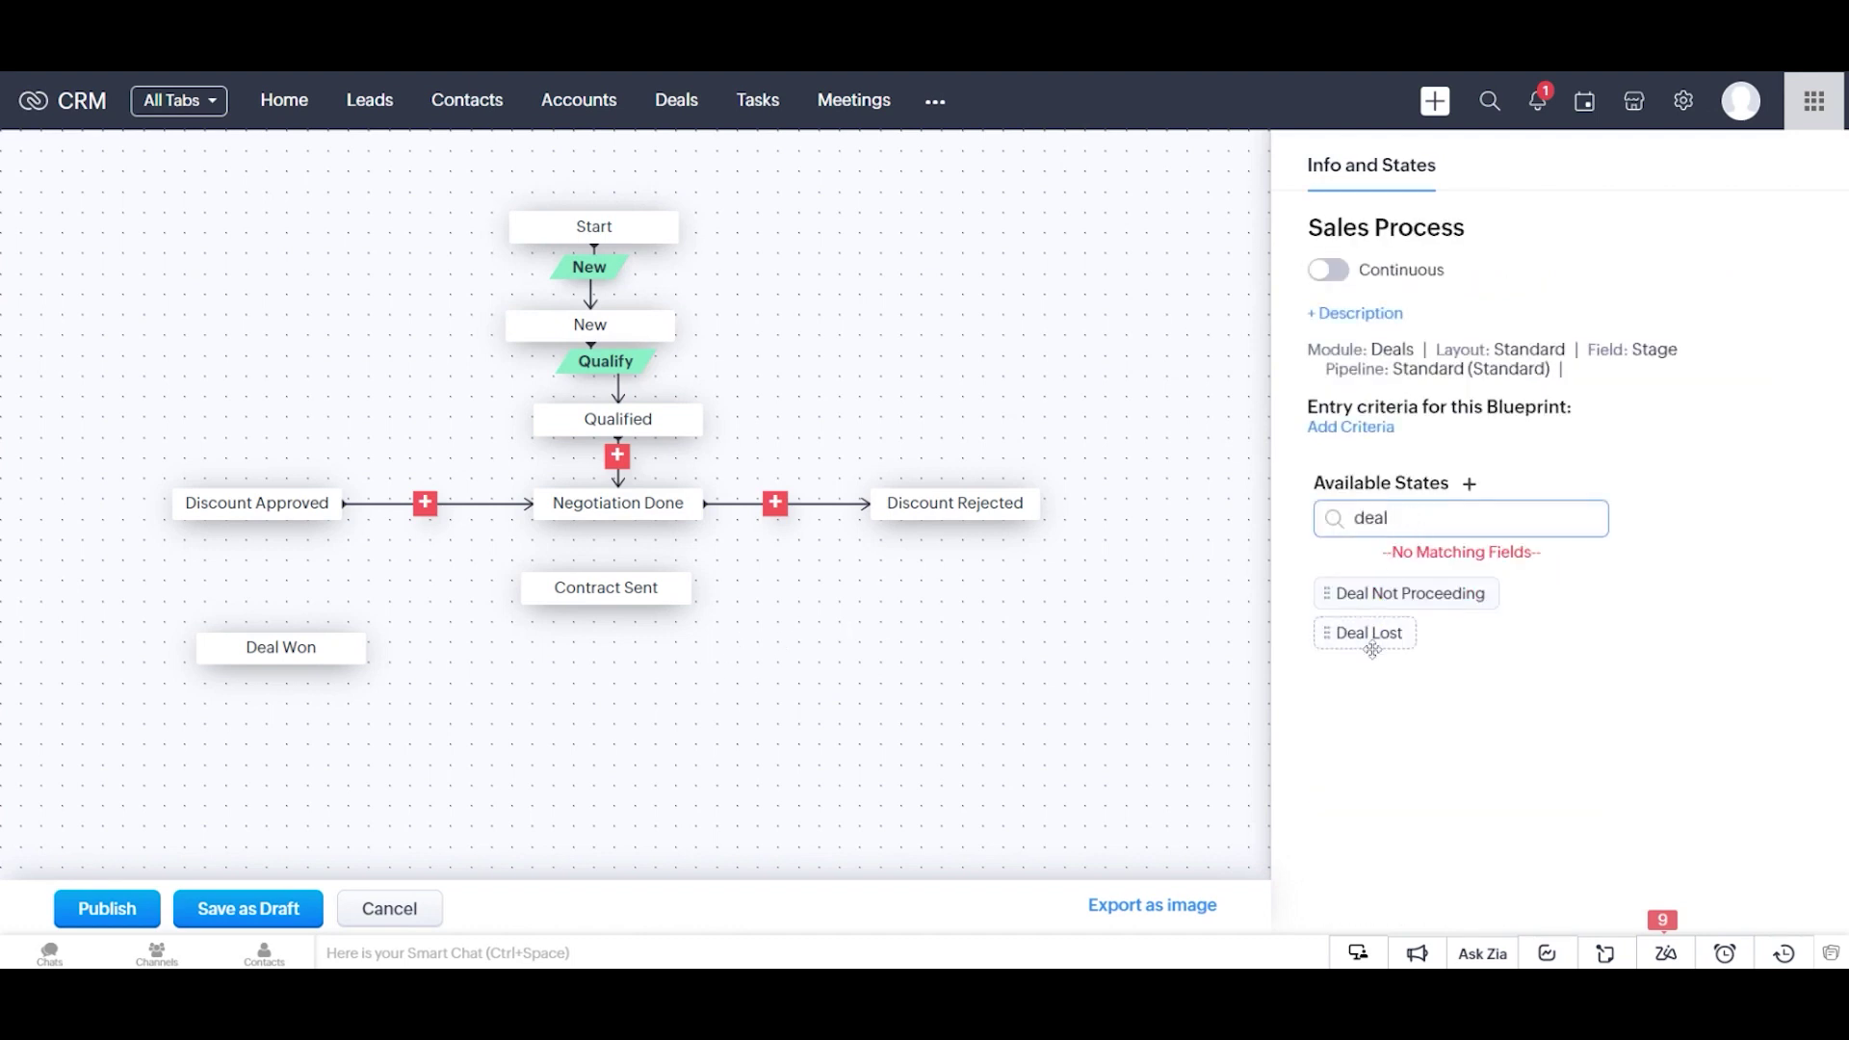
{"action": "left_click_drag", "start_coordinate": [1367, 633], "coordinate": [890, 689]}
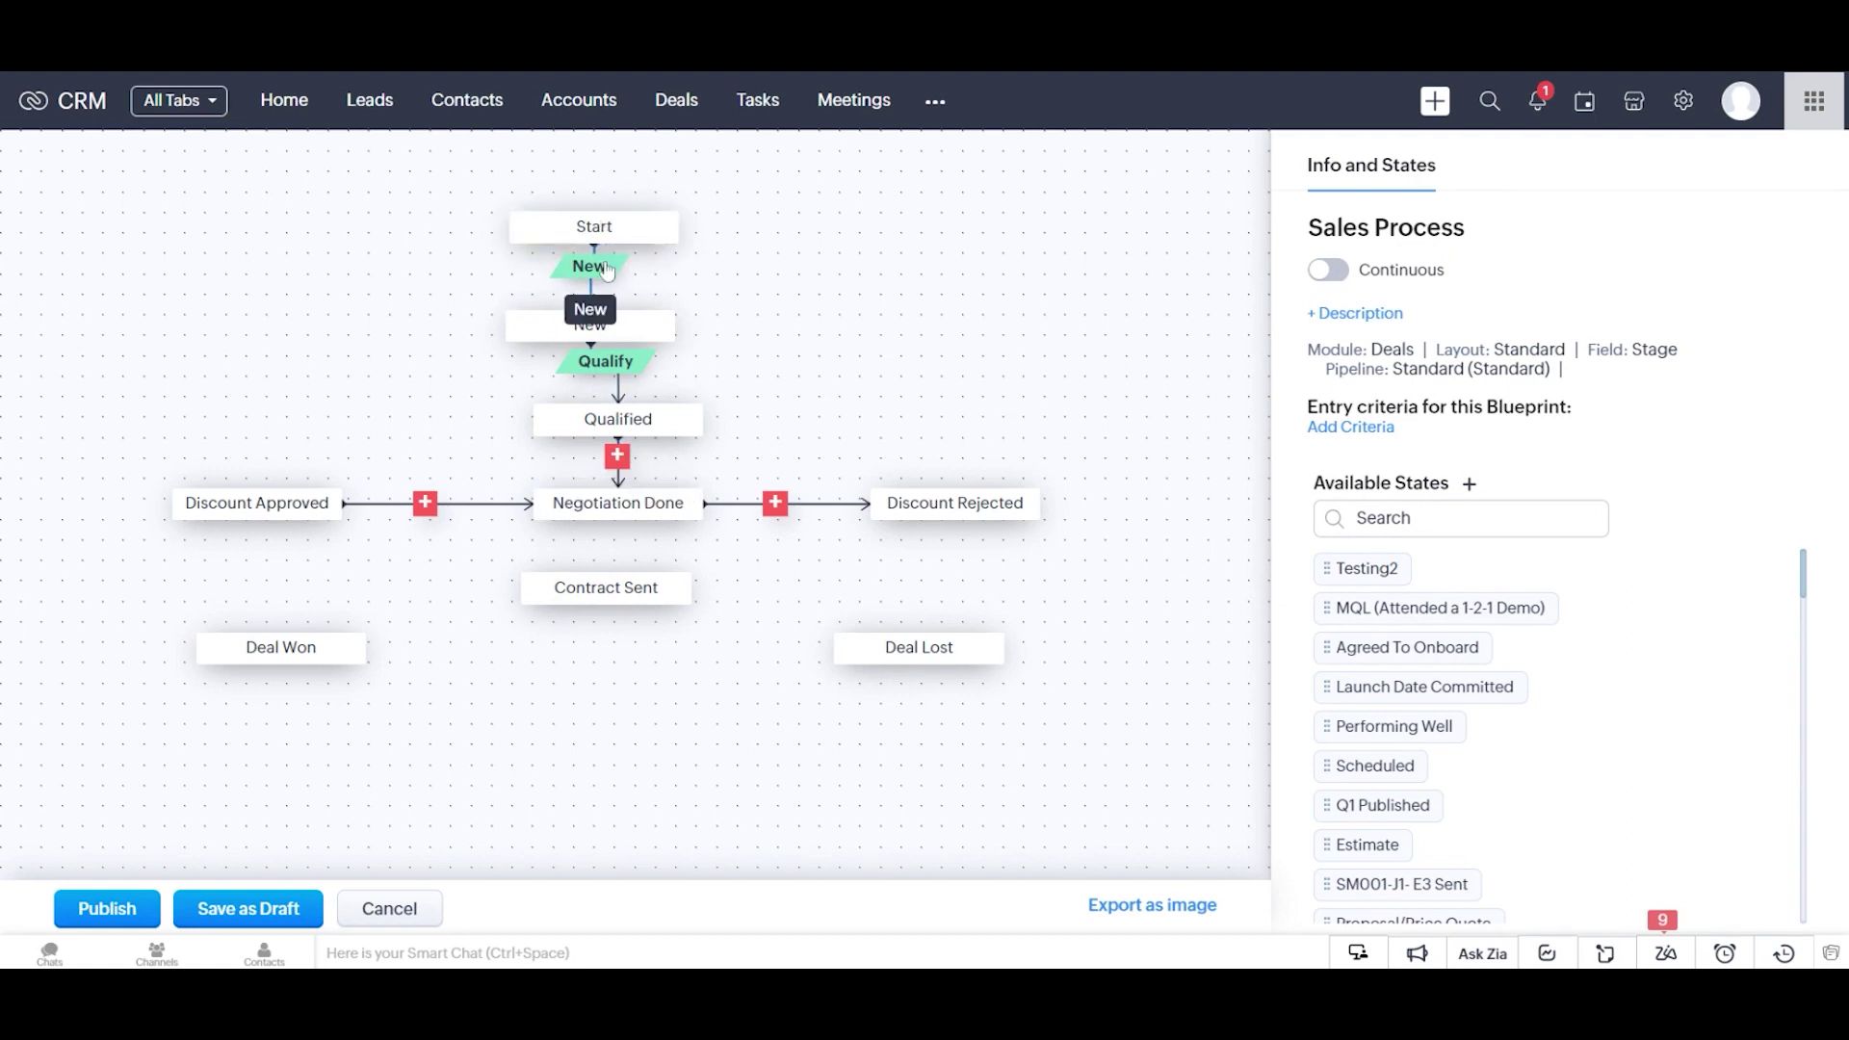
Step: Add a Negotiate transition linking Qualified to Negotiation Done
{"action": "left_click", "coordinate": [621, 462]}
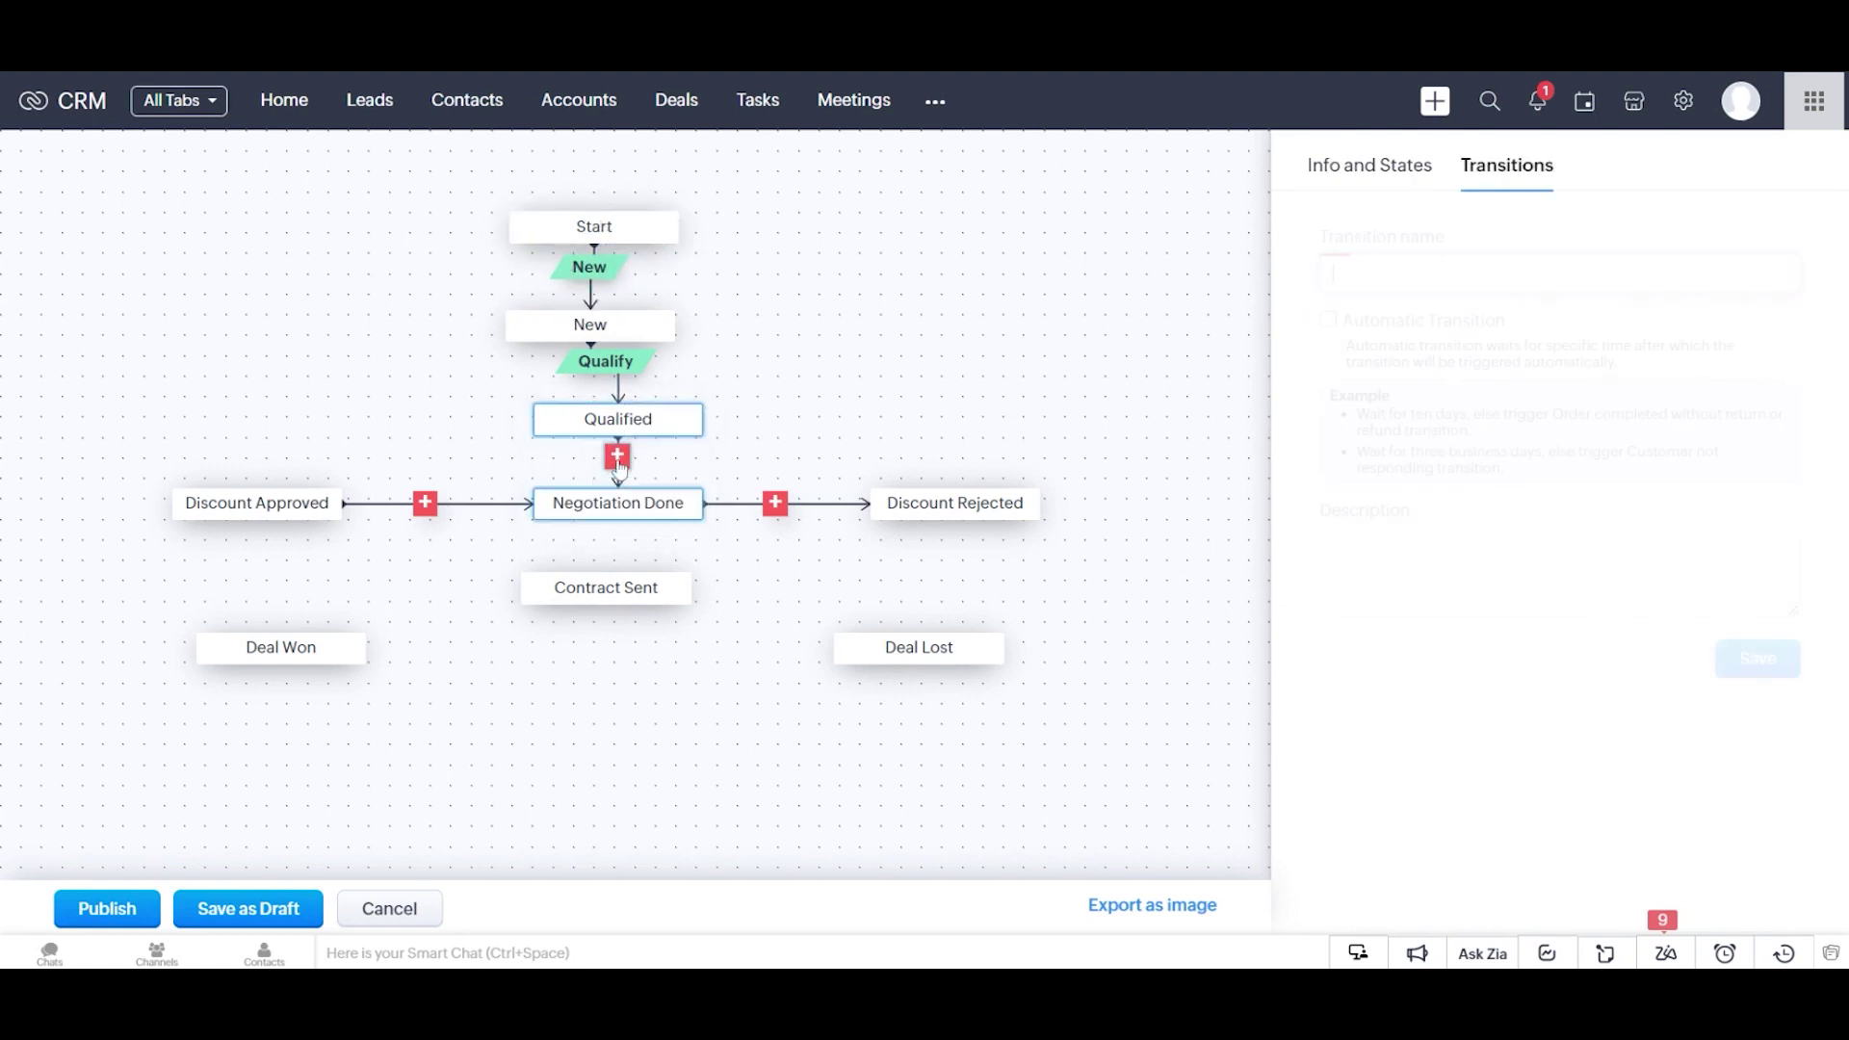
{"action": "type", "text": "Negotiate"}
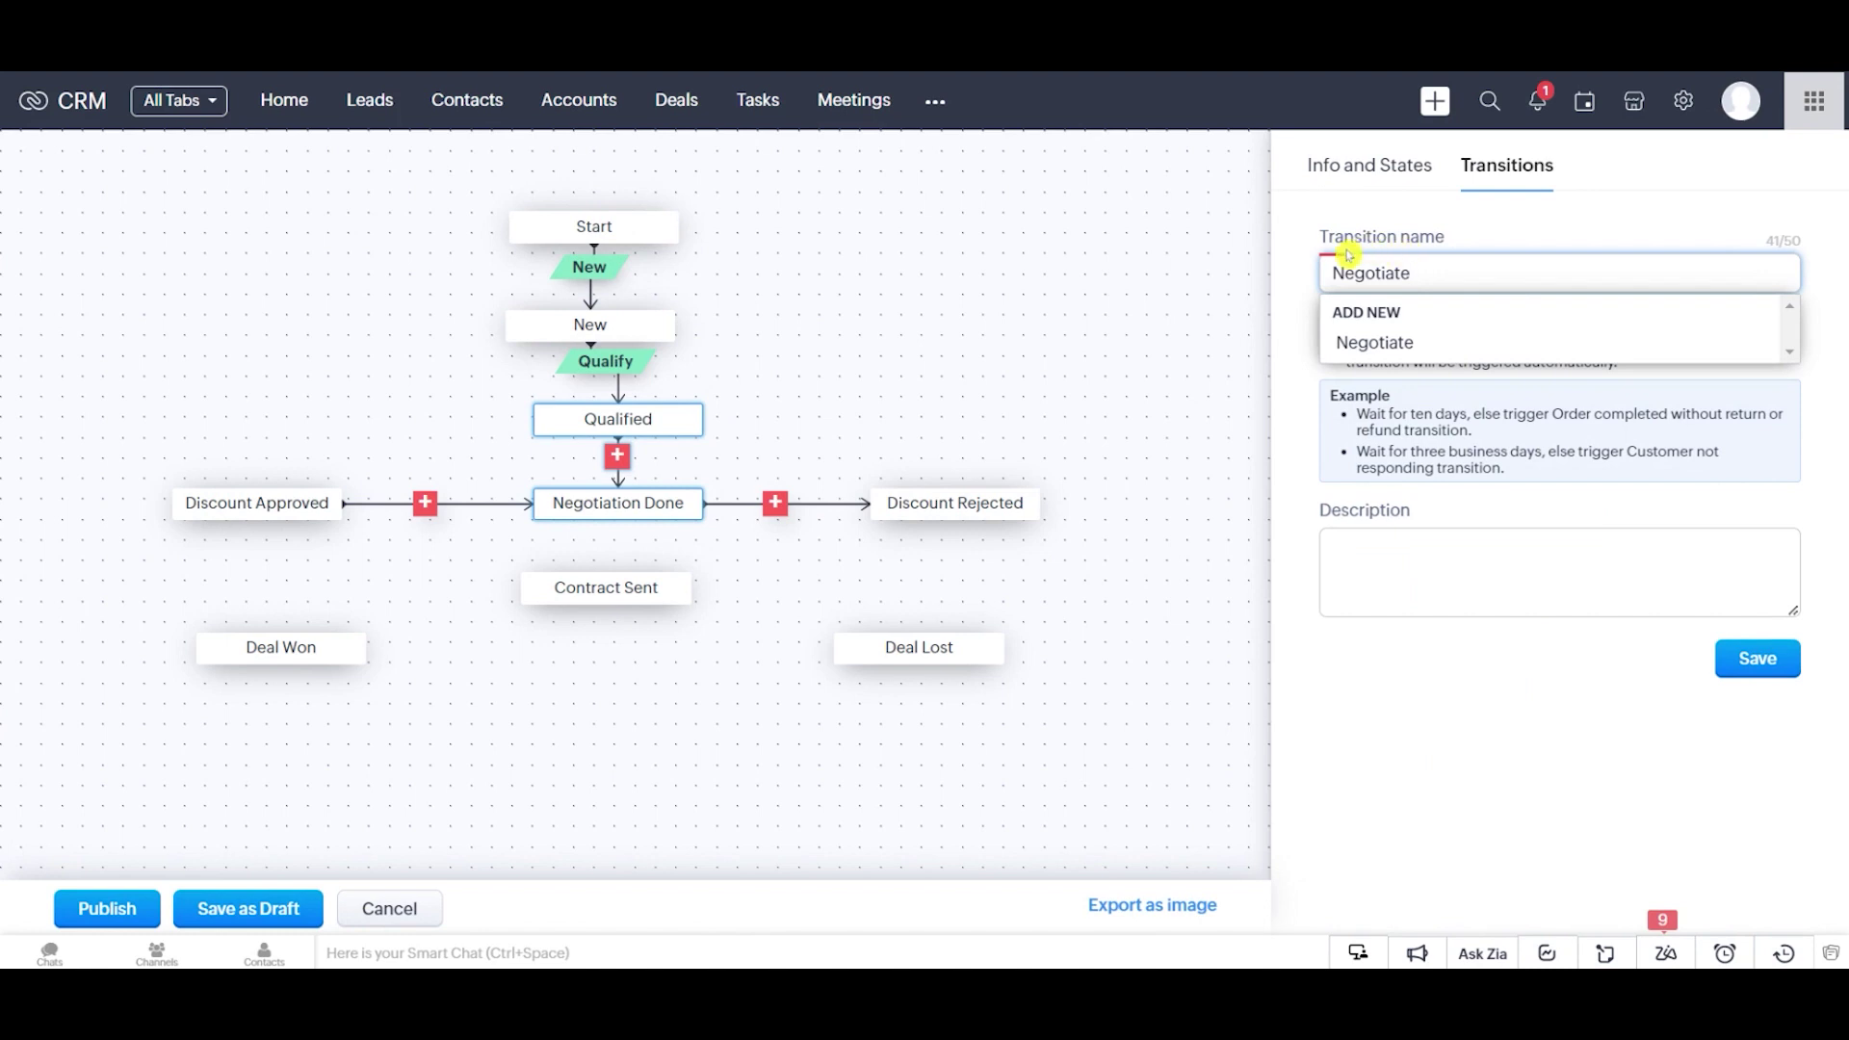
{"action": "left_click", "coordinate": [1622, 698]}
{"action": "left_click", "coordinate": [1800, 664]}
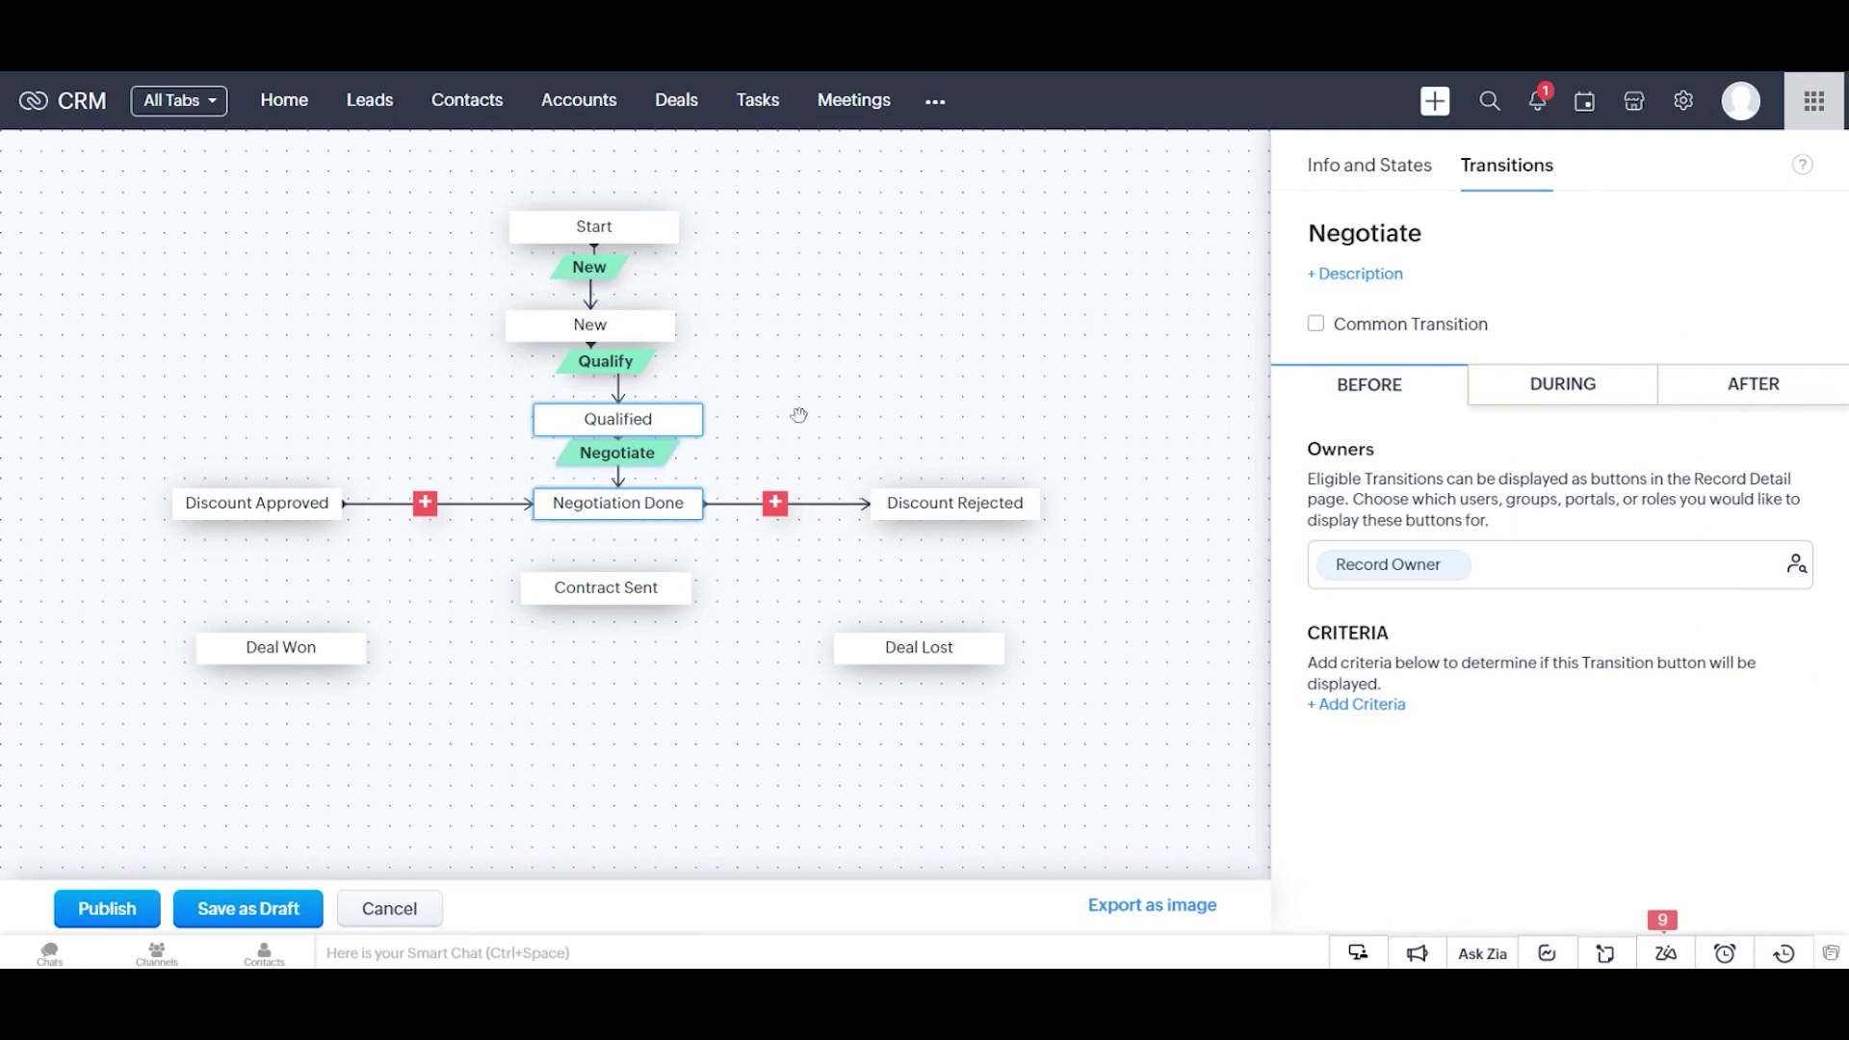
{"action": "mouse_move", "coordinate": [674, 583]}
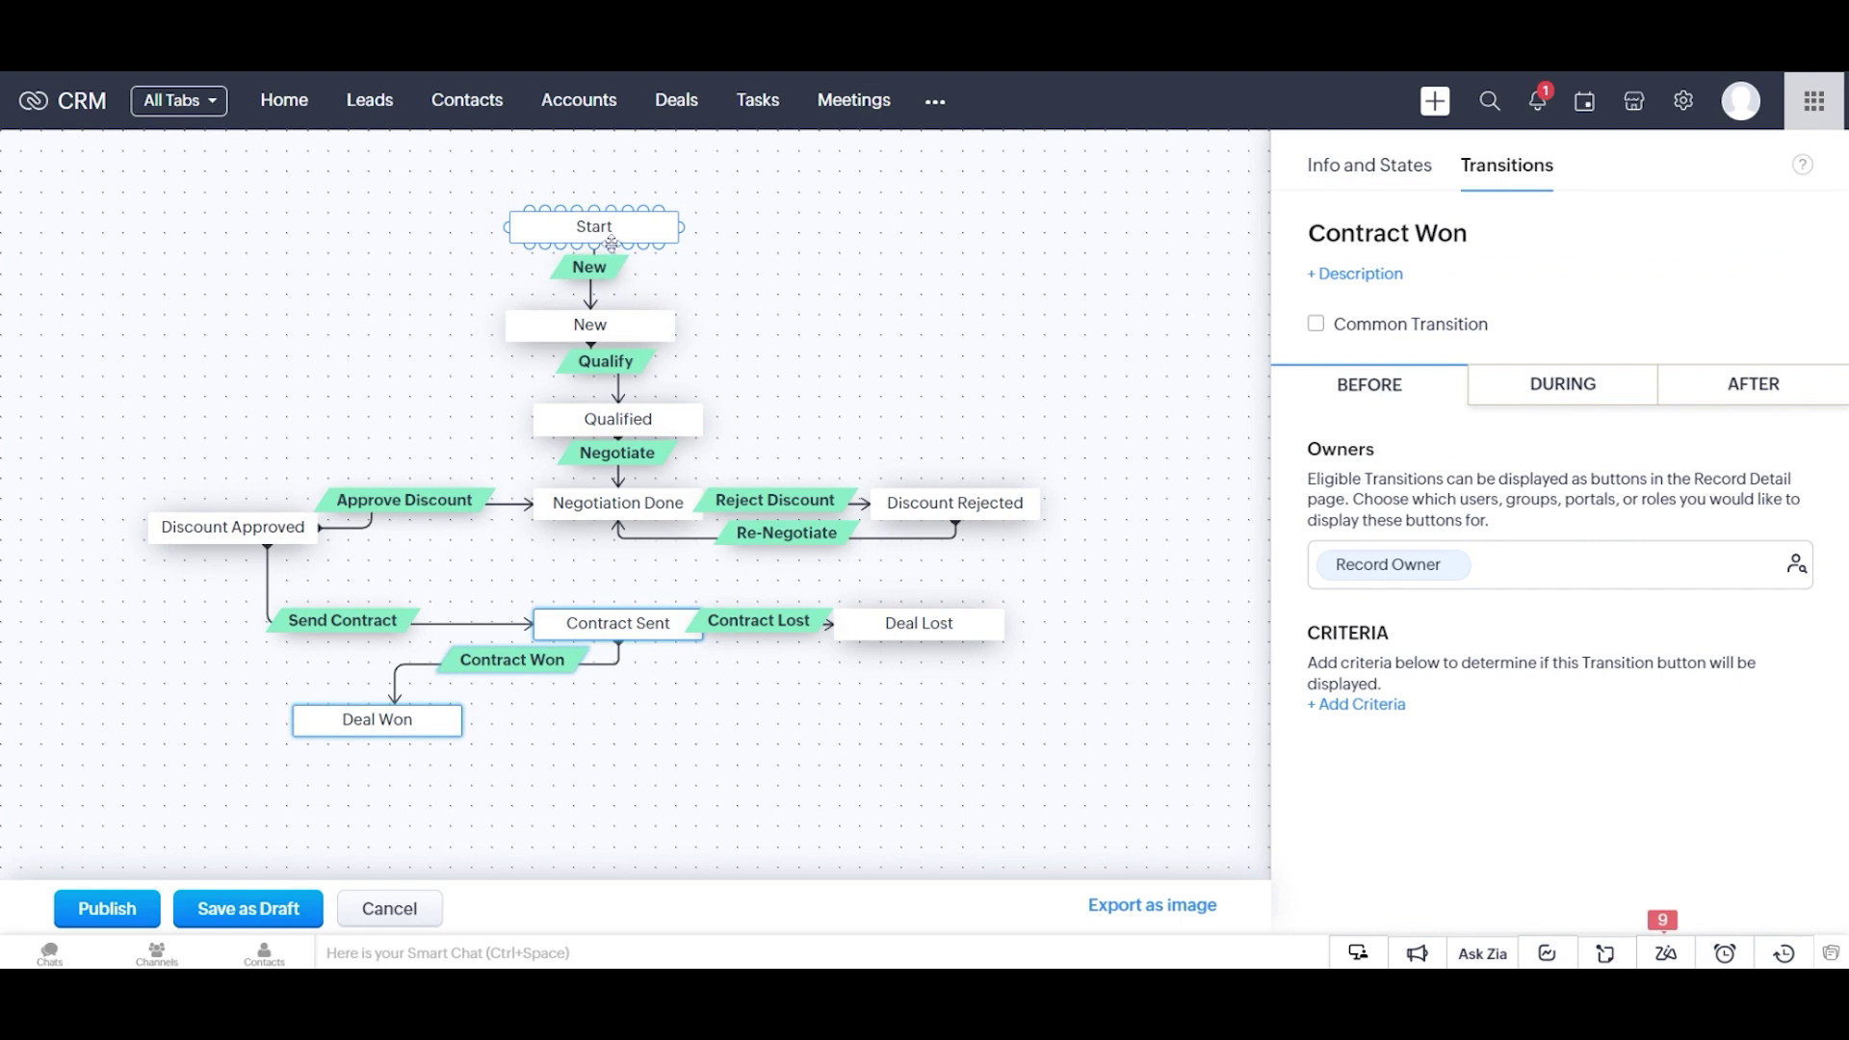
Step: Open the New transition and review its DURING and AFTER settings
{"action": "left_click", "coordinate": [597, 270]}
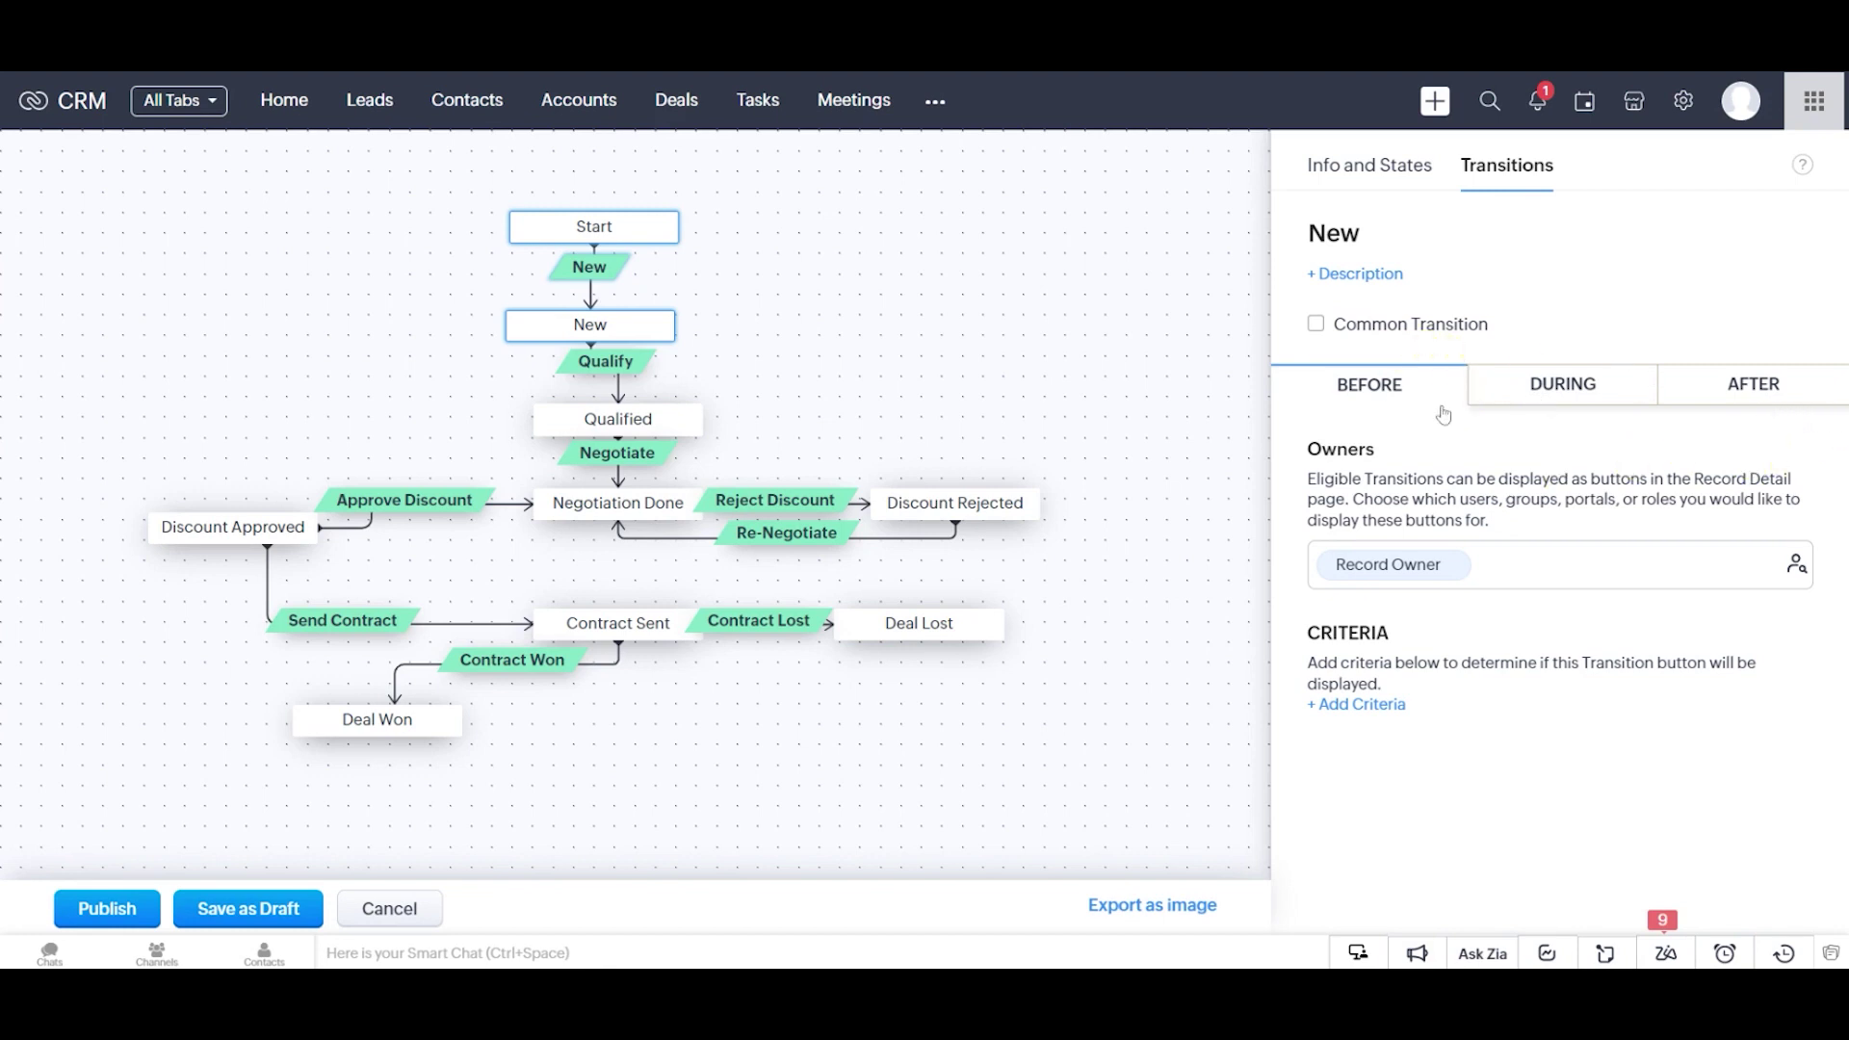
{"action": "left_click", "coordinate": [1550, 404]}
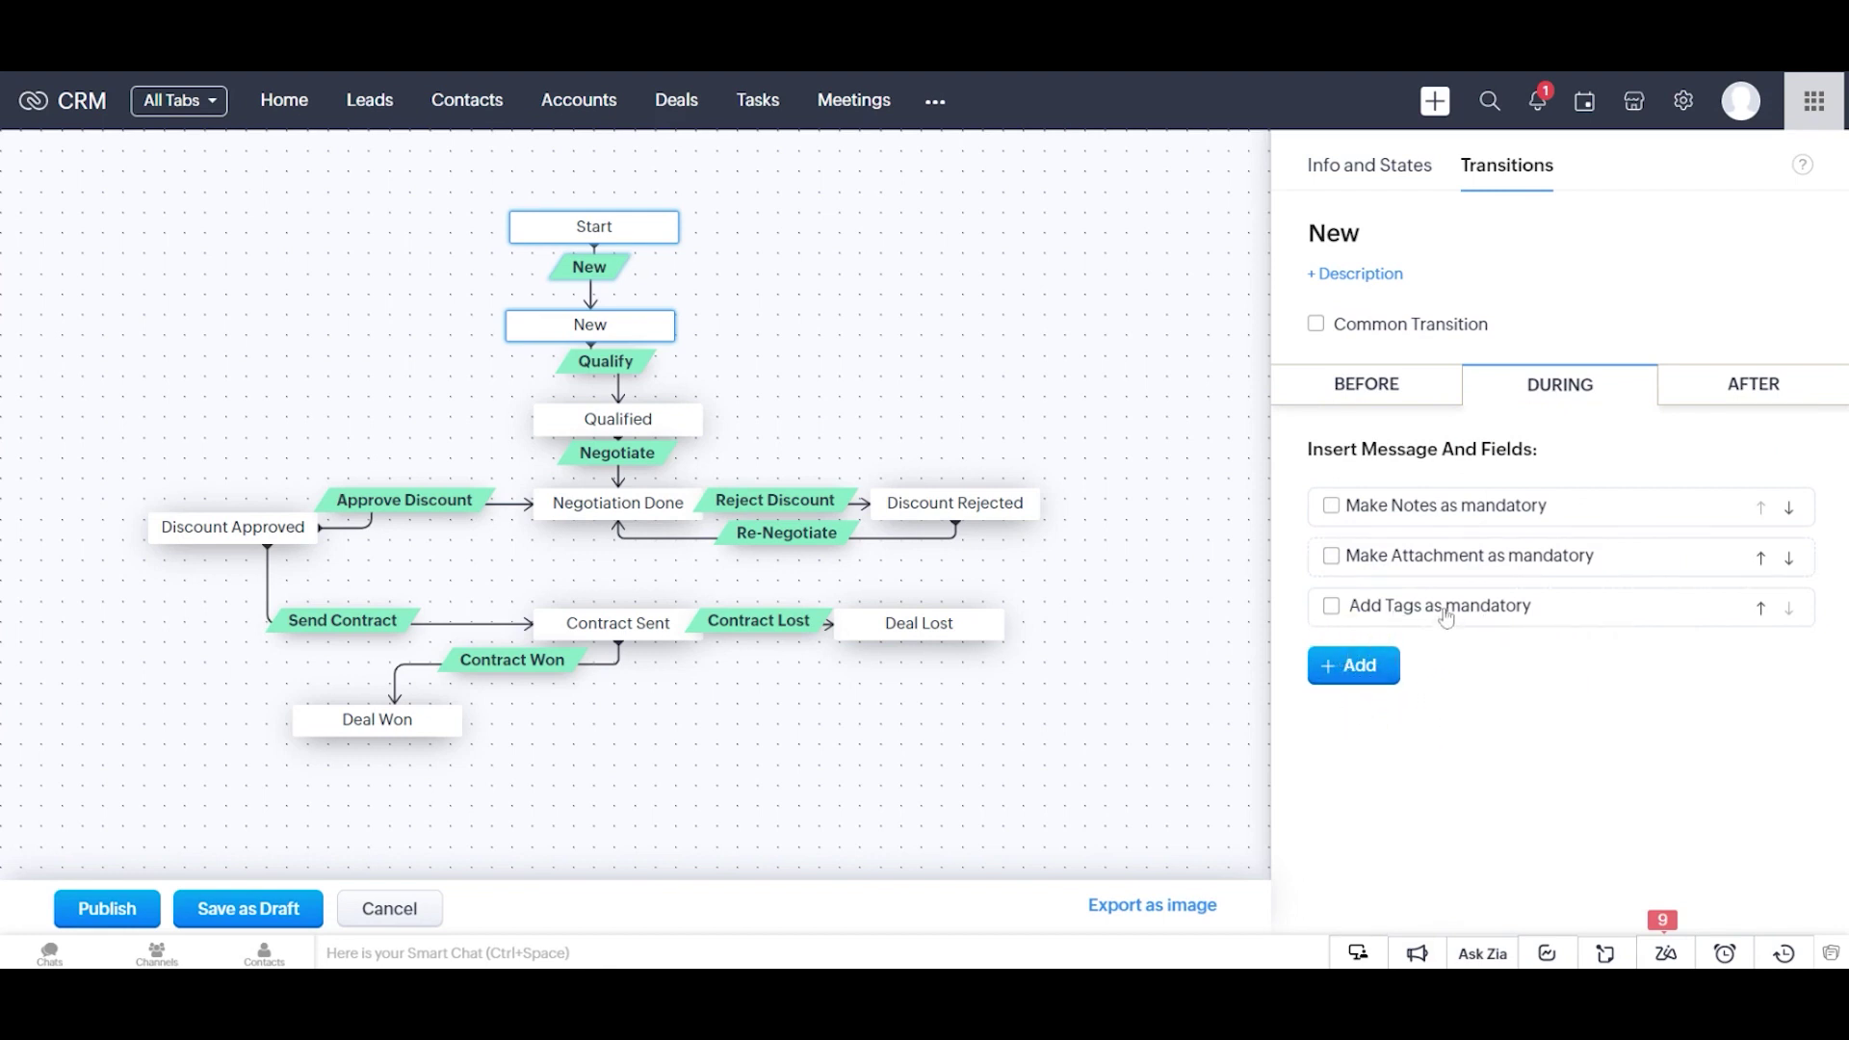
{"action": "mouse_move", "coordinate": [649, 324]}
{"action": "left_click", "coordinate": [1736, 402]}
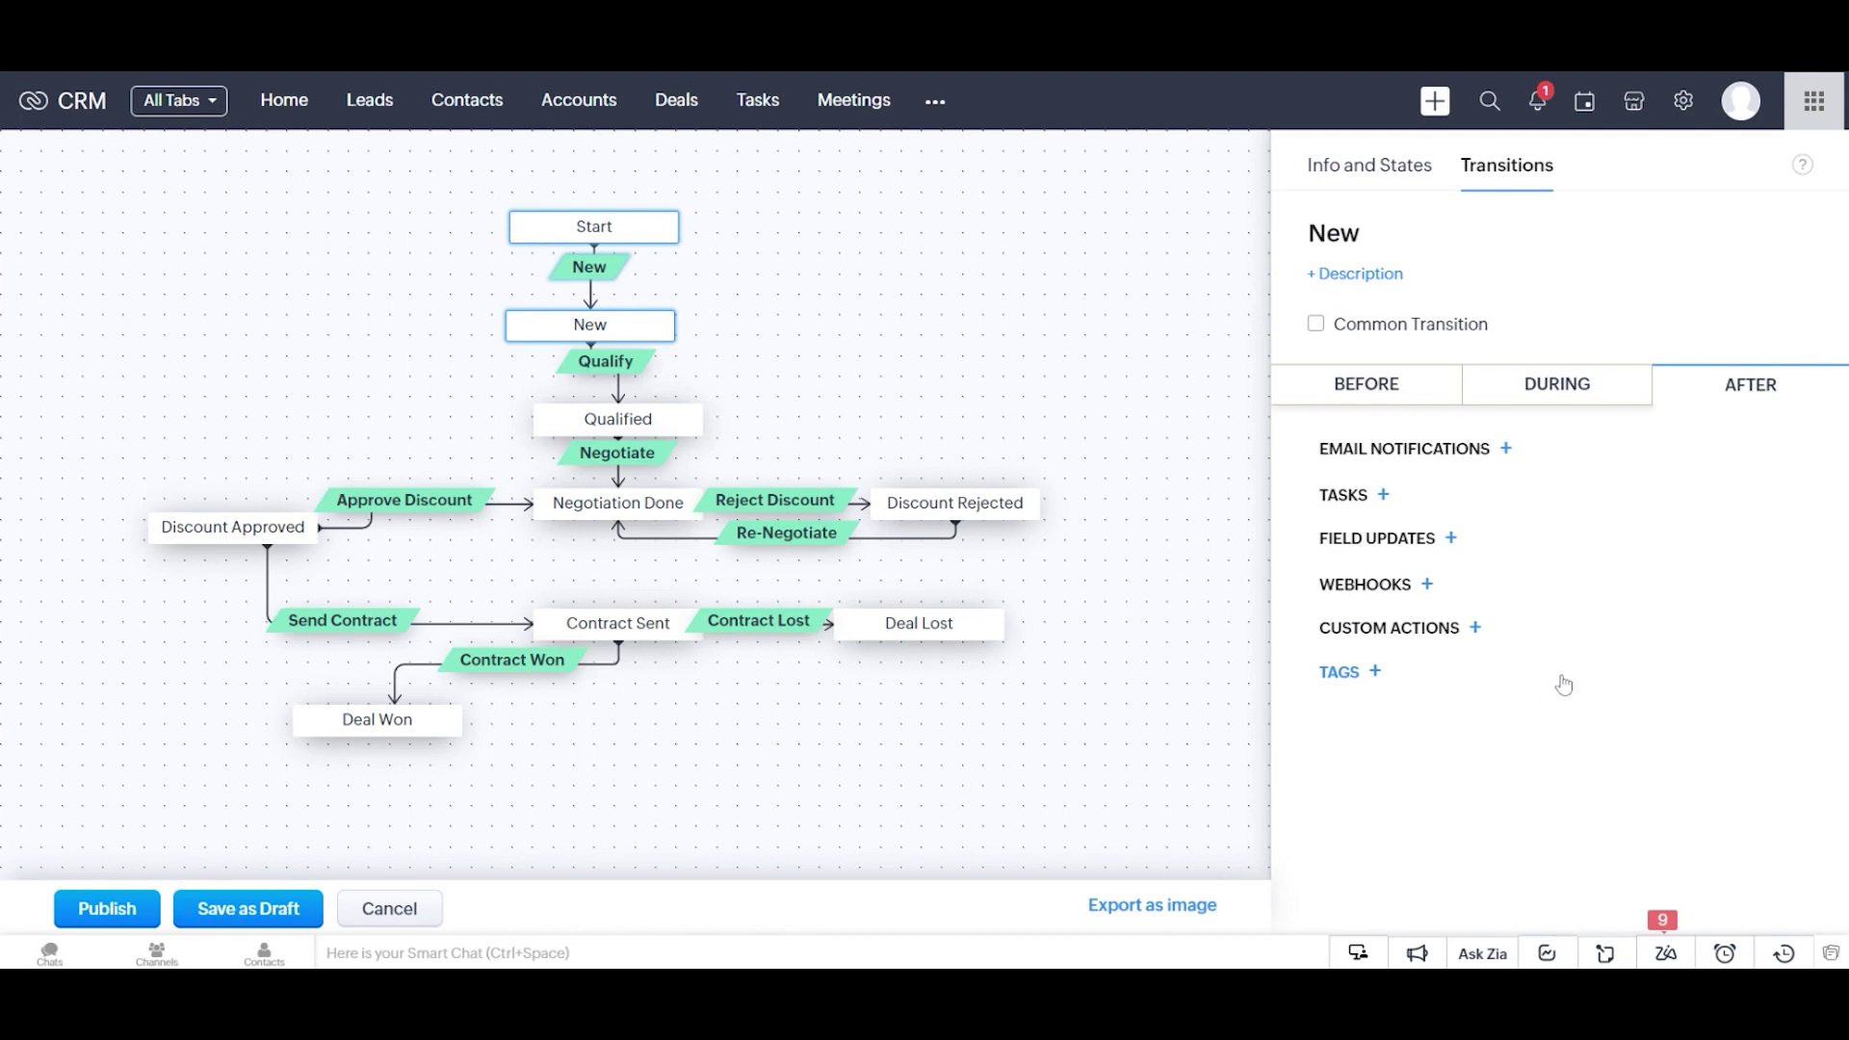
Step: Deselect the New transition to show the blueprint's Info and States overview
{"action": "left_click", "coordinate": [1114, 409]}
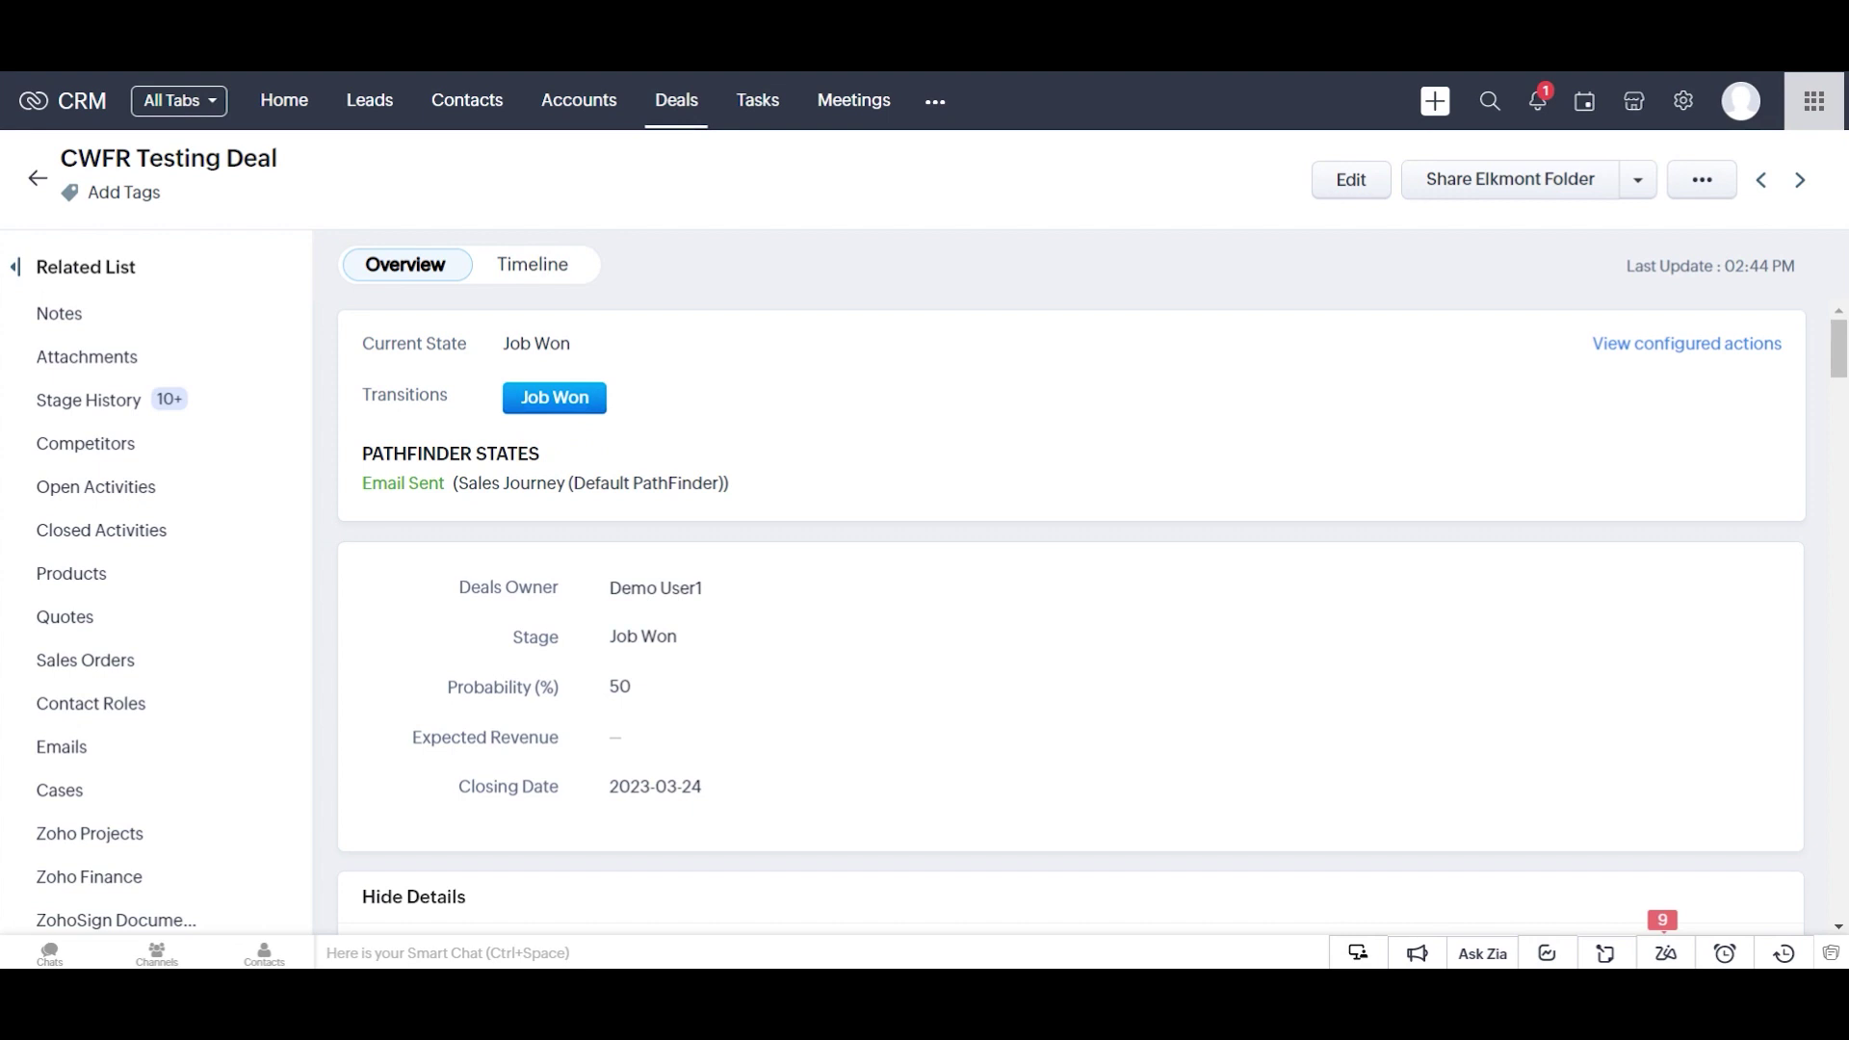
Step: Run the Job Won transition on CWFR Testing Deal, moving it to Work in Progress
{"action": "left_click", "coordinate": [548, 410]}
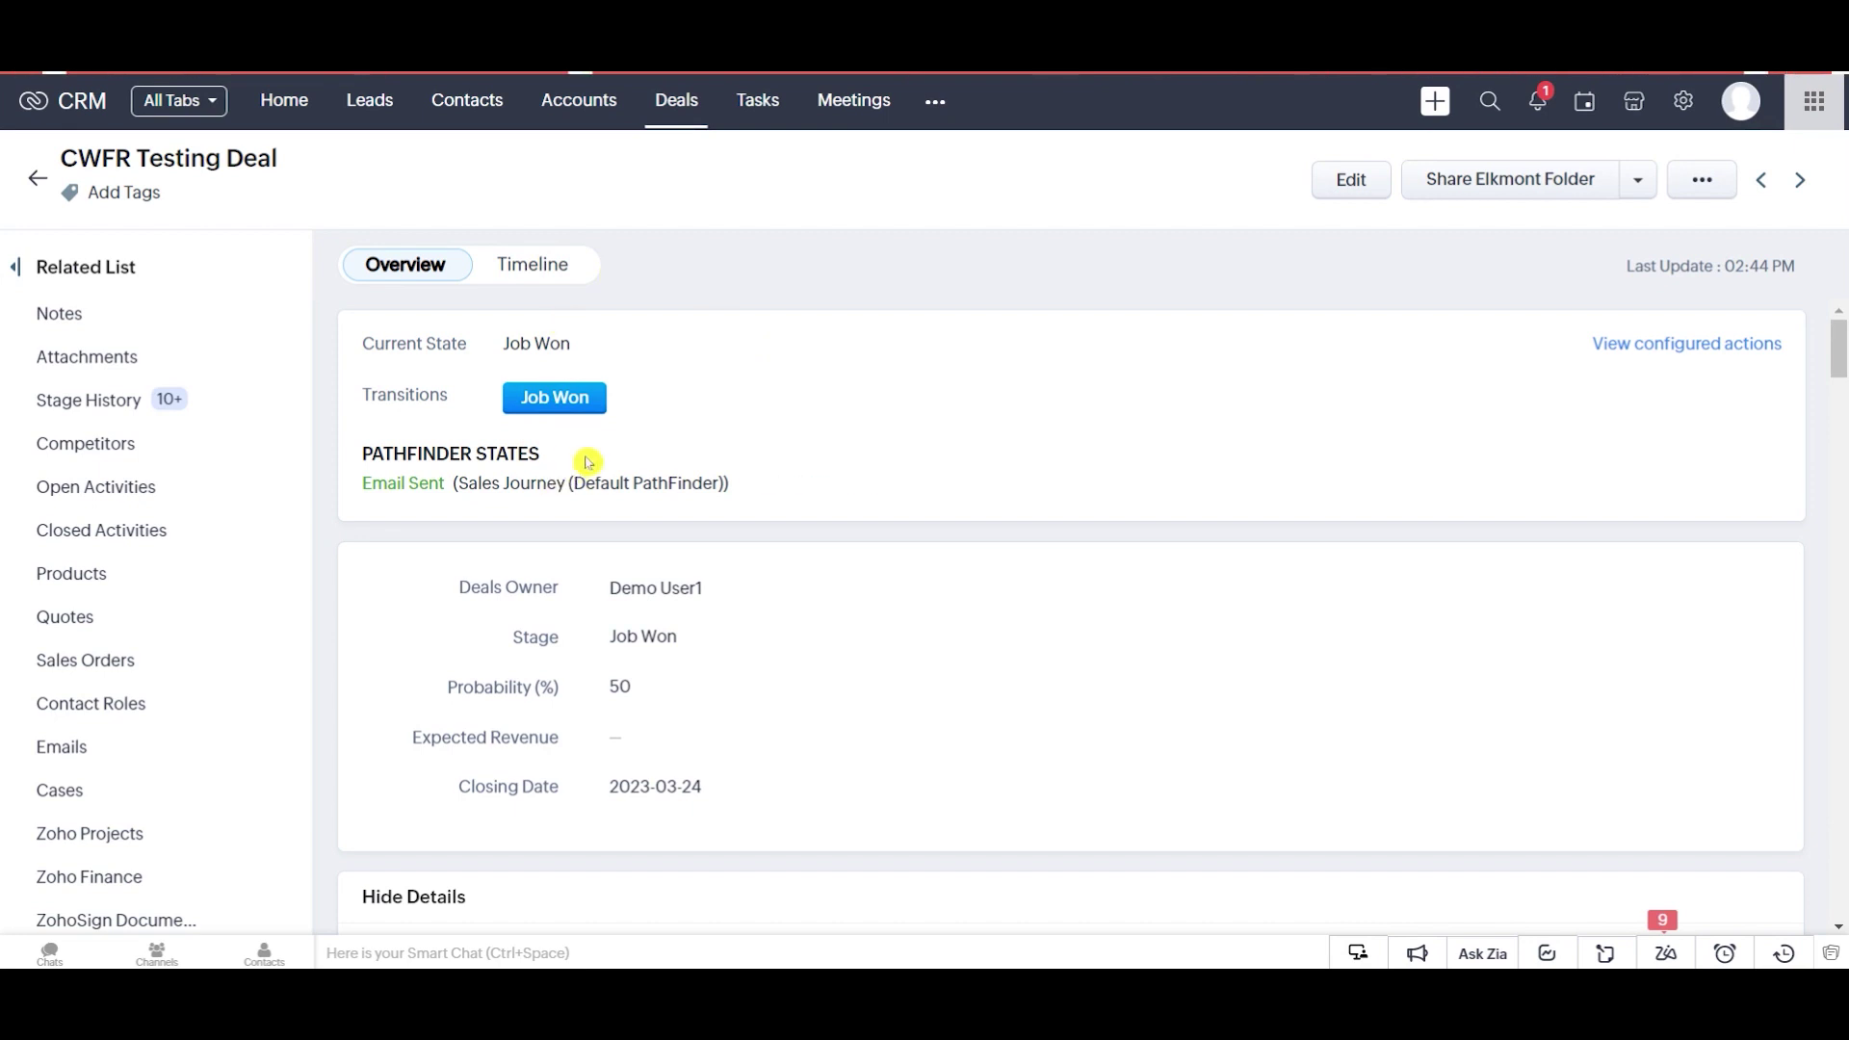
{"action": "left_click", "coordinate": [578, 397]}
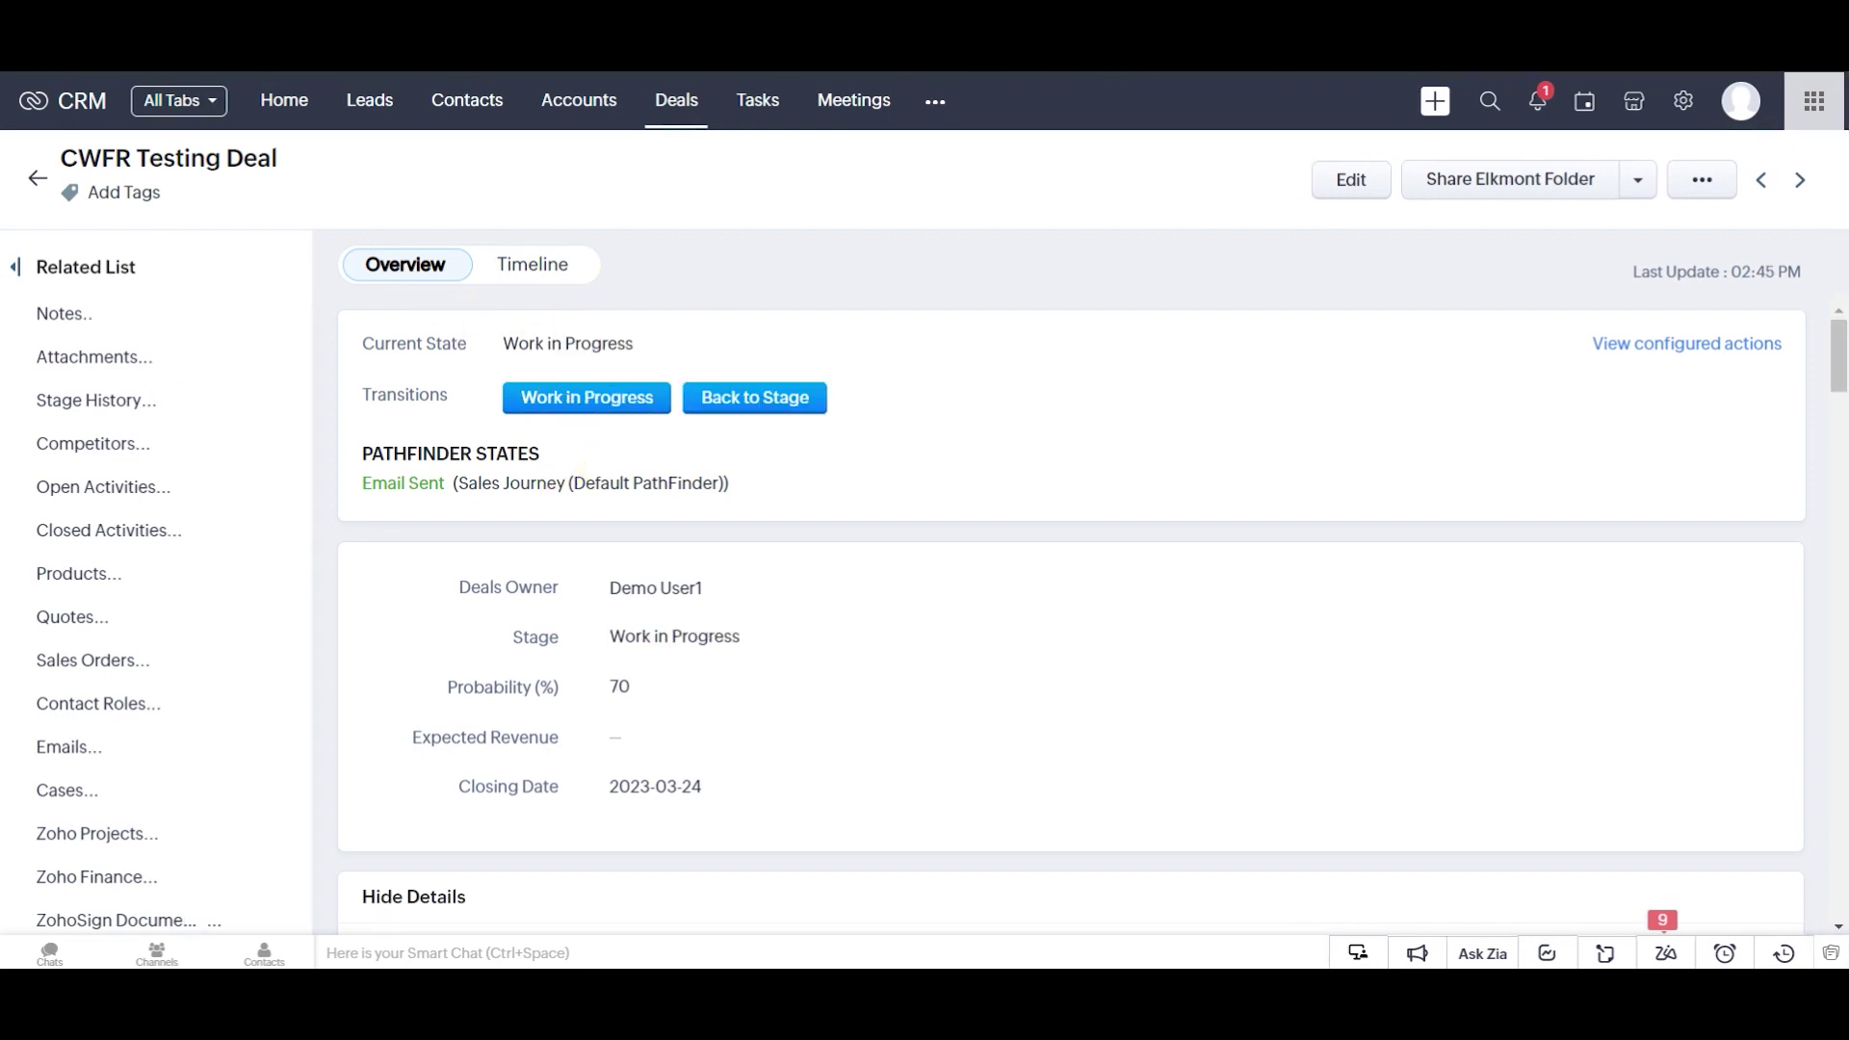